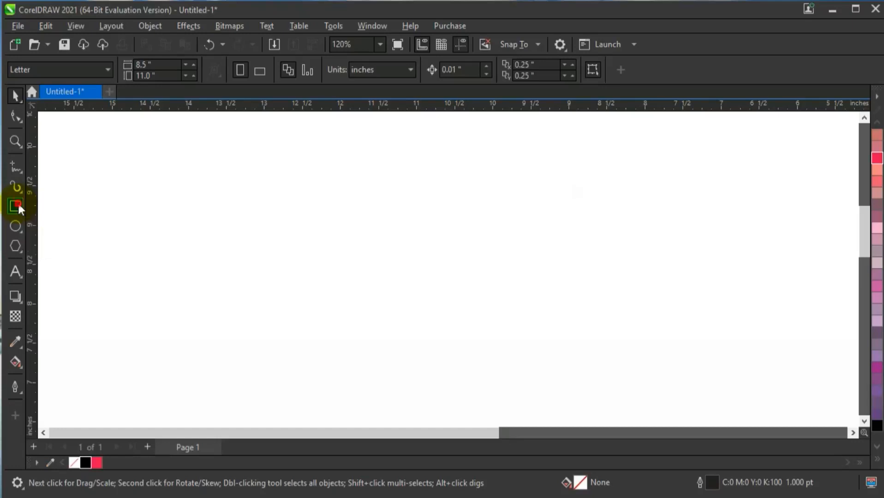
# Draw a rectangle about 4.06 by 1.4 inches and color its outline red
pyautogui.click(261, 198)
pyautogui.moveTo(380, 238)
pyautogui.mouseDown()
pyautogui.moveTo(550, 273)
pyautogui.moveTo(556, 304)
pyautogui.moveTo(571, 308)
pyautogui.mouseUp()
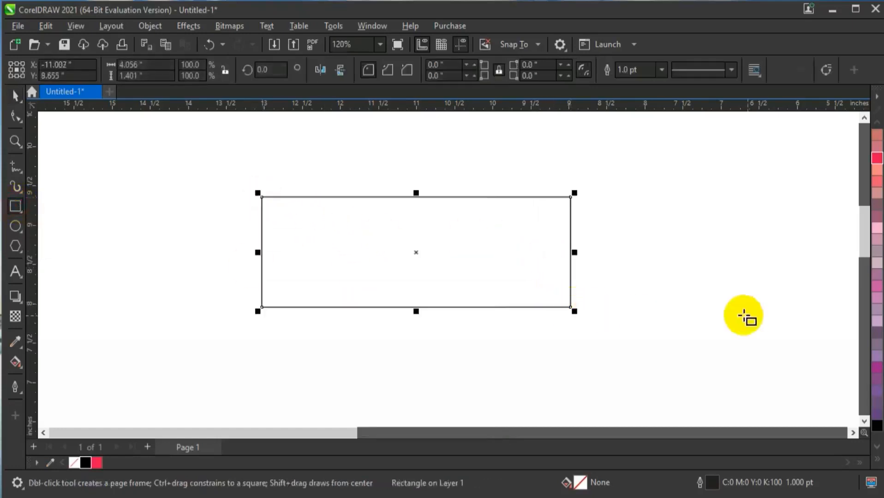
pyautogui.click(15, 142)
pyautogui.moveTo(246, 172); pyautogui.dragTo(602, 326)
pyautogui.click(15, 97)
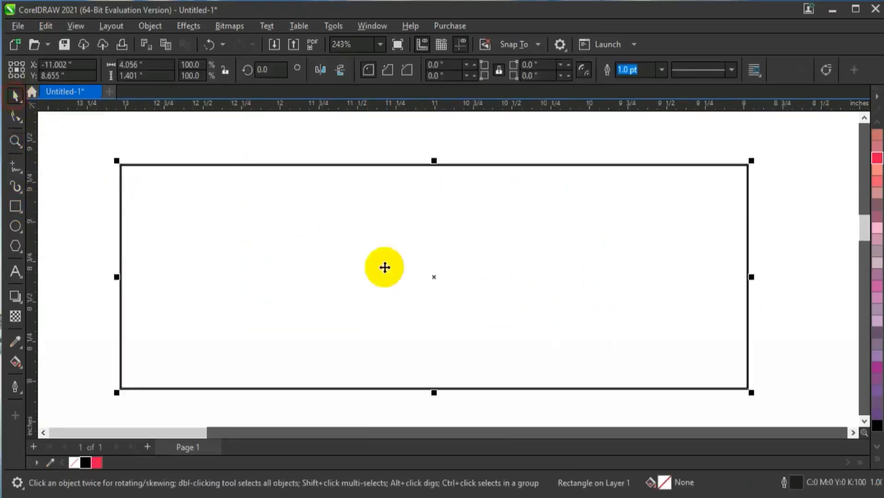
pyautogui.click(877, 460)
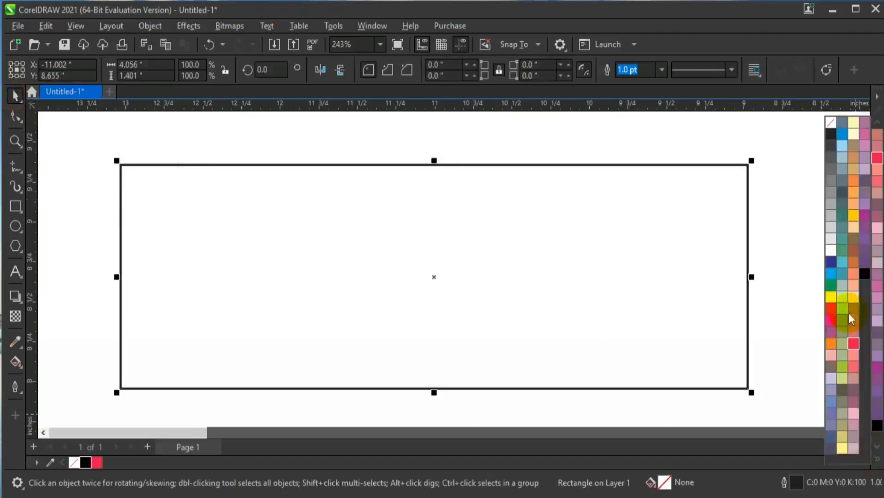
pyautogui.rightClick(834, 313)
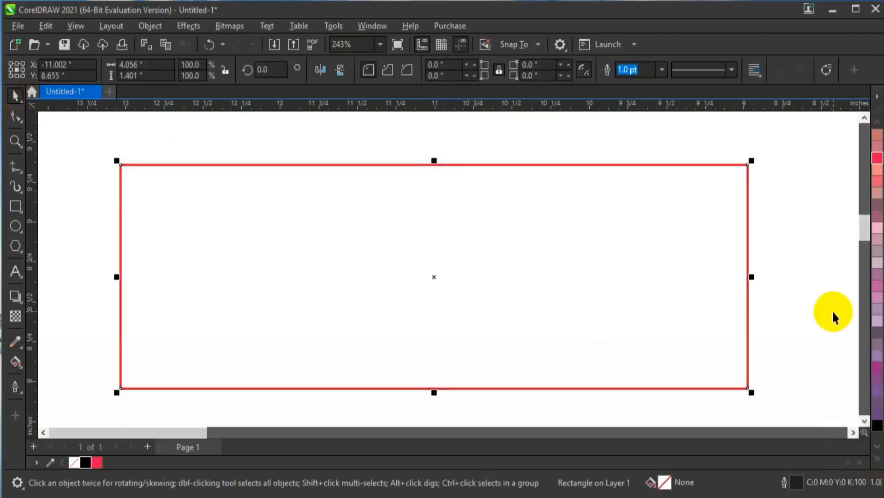
pyautogui.click(797, 282)
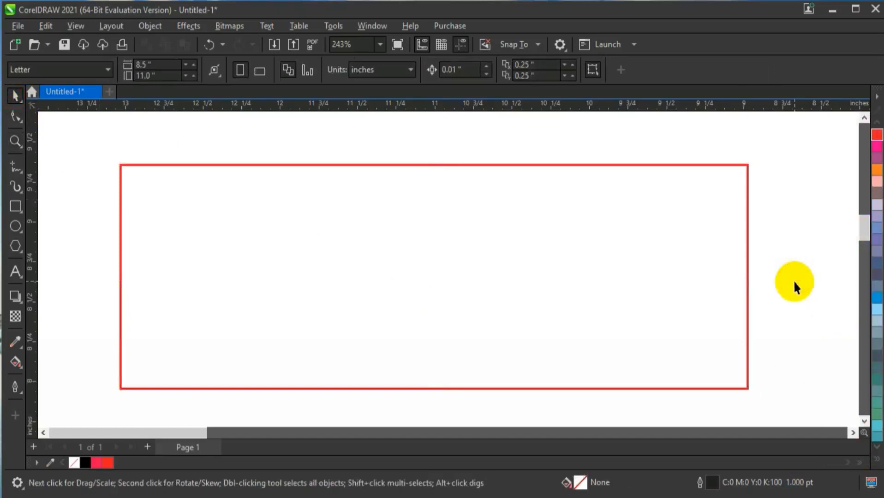
# Draw a two-segment line from the rectangle's upper edge to its right edge, then down to its lower edge, about 1.19 inches wide
pyautogui.click(16, 166)
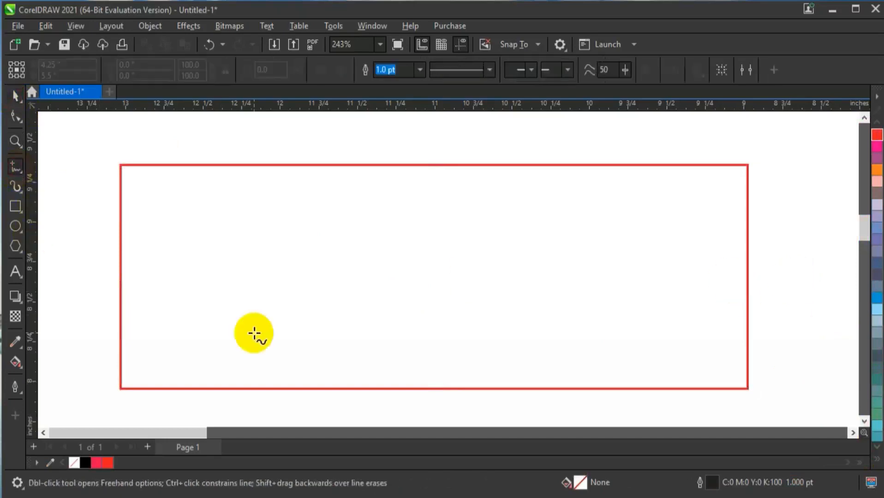
pyautogui.click(645, 164)
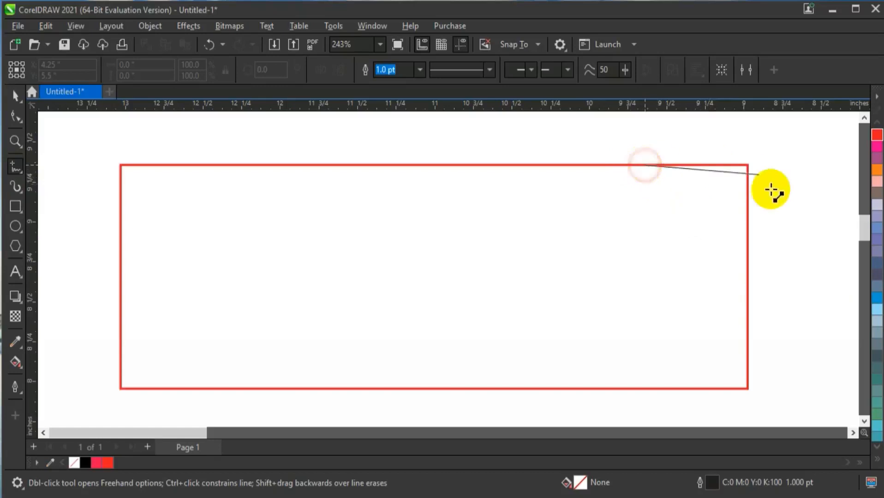
pyautogui.click(748, 223)
pyautogui.click(748, 224)
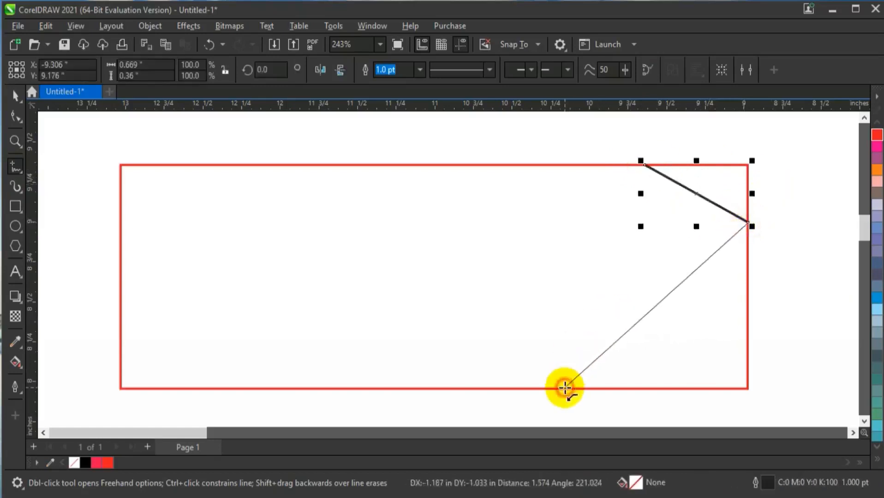
pyautogui.click(565, 389)
# Convert the line's segments to curves and shape the lower segment into a smooth S-curve
pyautogui.click(15, 116)
pyautogui.hotkey('ctrl', 'a')
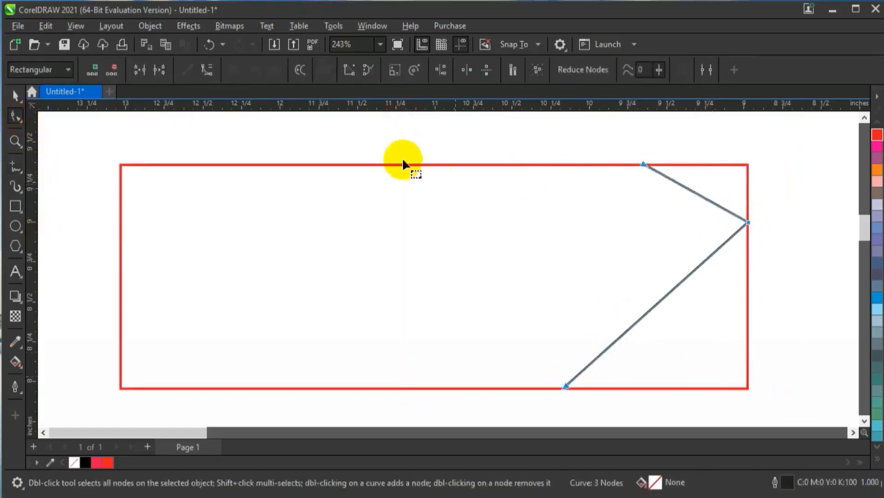
pyautogui.click(209, 71)
pyautogui.moveTo(520, 358); pyautogui.dragTo(653, 442)
pyautogui.moveTo(625, 328); pyautogui.dragTo(592, 286)
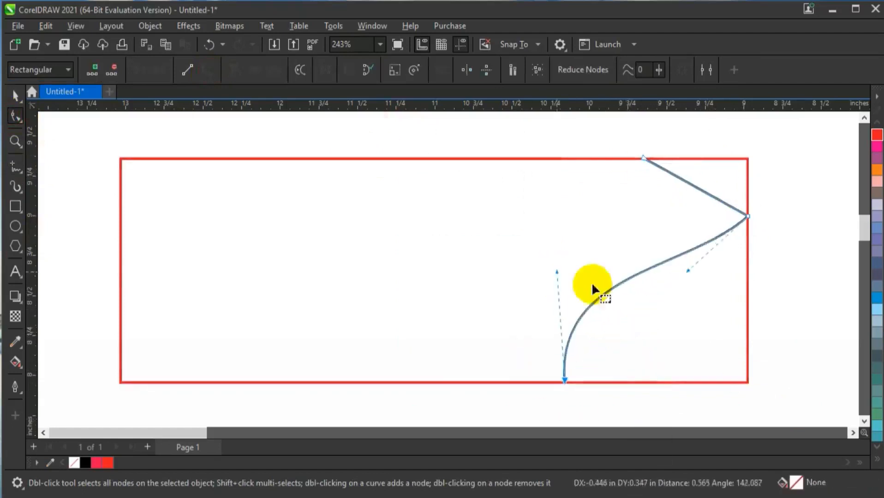
pyautogui.moveTo(688, 270); pyautogui.dragTo(708, 315)
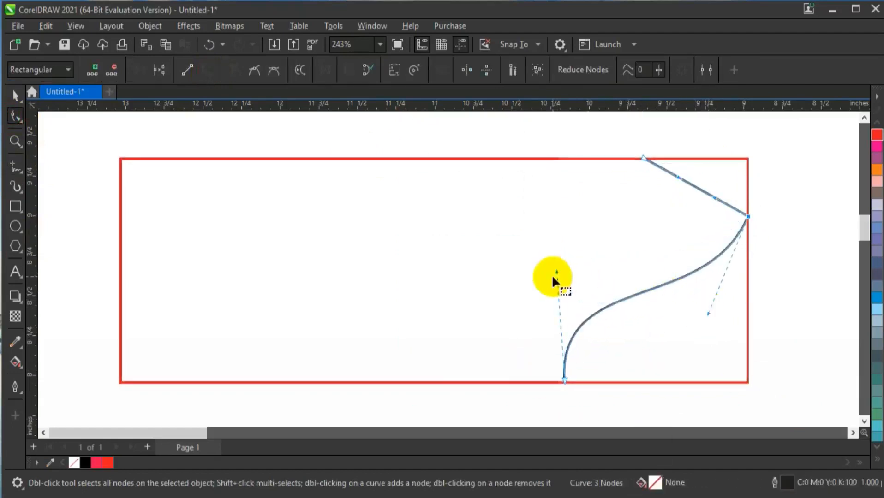
pyautogui.moveTo(556, 273); pyautogui.dragTo(561, 270)
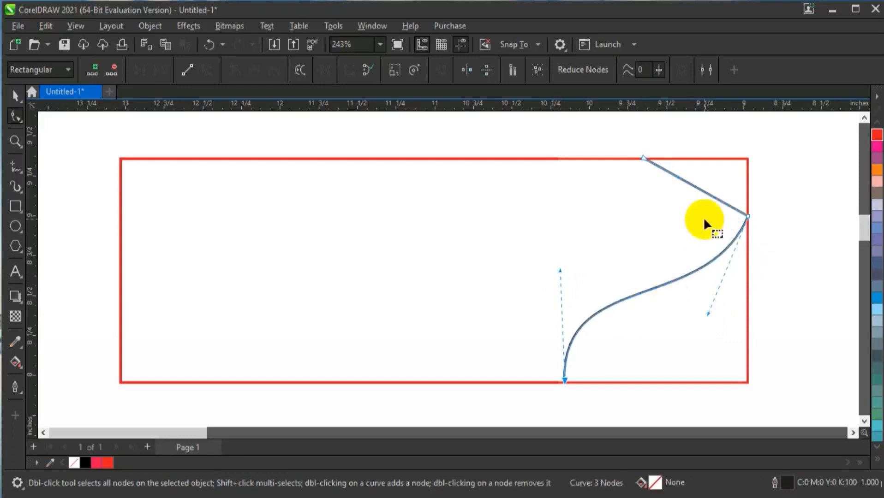
# Set the curve's outline width to 4 pt and bend its upper segment outward into a rounded hook
pyautogui.press('space')
pyautogui.click(420, 70)
pyautogui.click(390, 162)
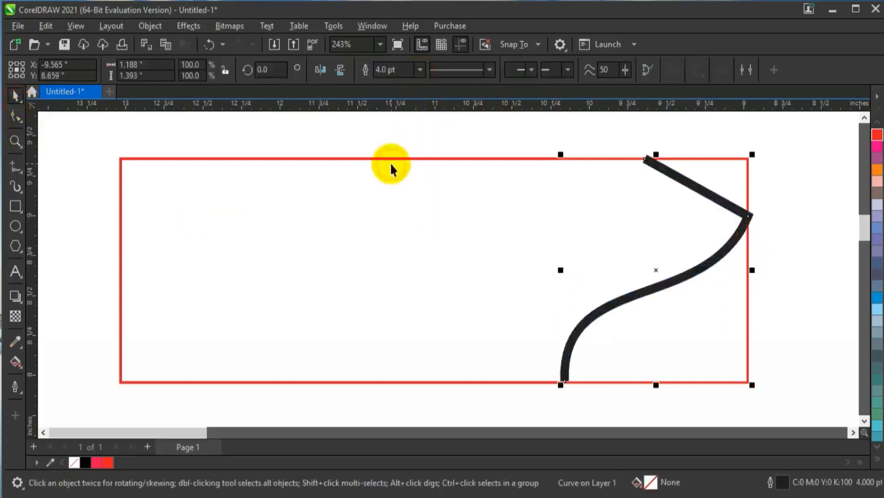
pyautogui.click(17, 118)
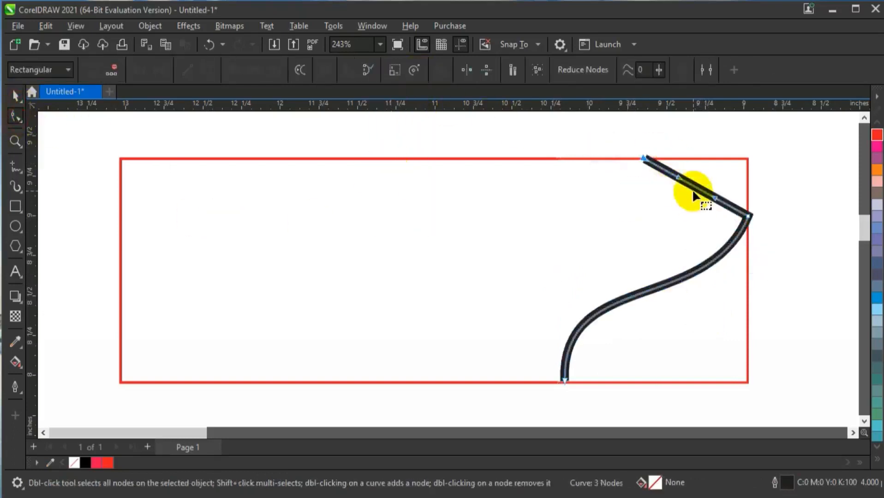
pyautogui.moveTo(692, 189); pyautogui.dragTo(687, 139)
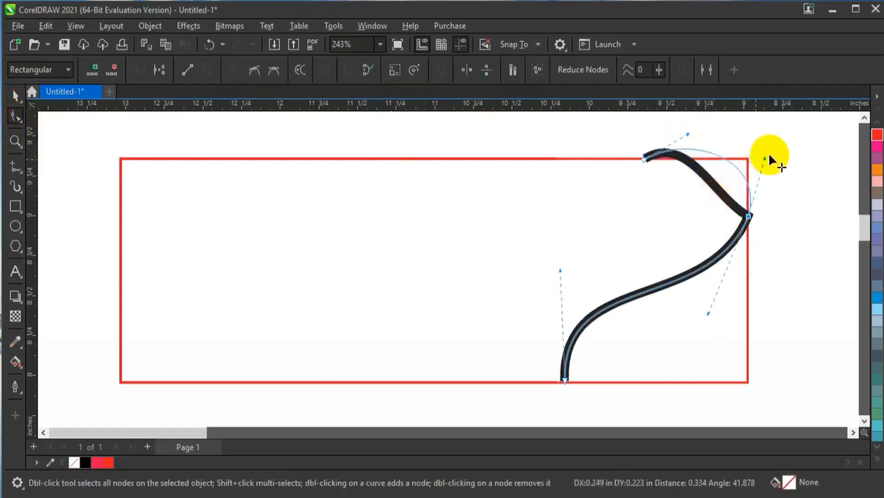
pyautogui.moveTo(770, 158)
pyautogui.mouseDown()
pyautogui.moveTo(778, 150)
pyautogui.moveTo(769, 154)
pyautogui.mouseUp()
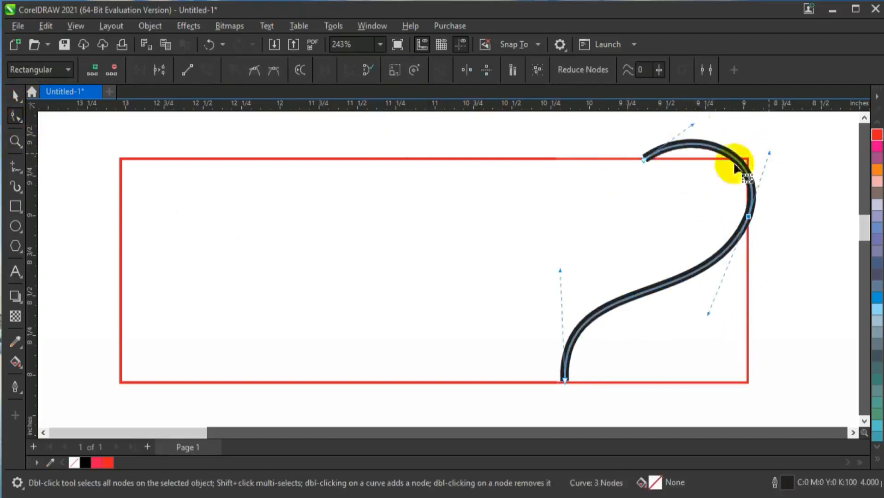
# Draw a circle about 0.15 inch across on the hook's upper end and fill it black
pyautogui.click(15, 226)
pyautogui.moveTo(638, 159); pyautogui.dragTo(653, 176)
pyautogui.press('space')
pyautogui.click(81, 464)
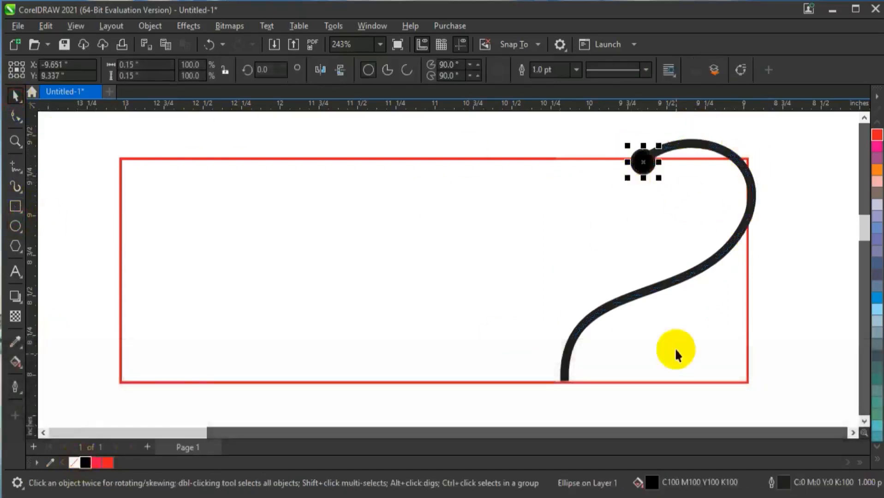
pyautogui.press('Escape')
# Draw a 4 pt straight freehand line from the S-curve's lower bend diagonally up toward the rectangle's middle
pyautogui.press('F5')
pyautogui.click(420, 69)
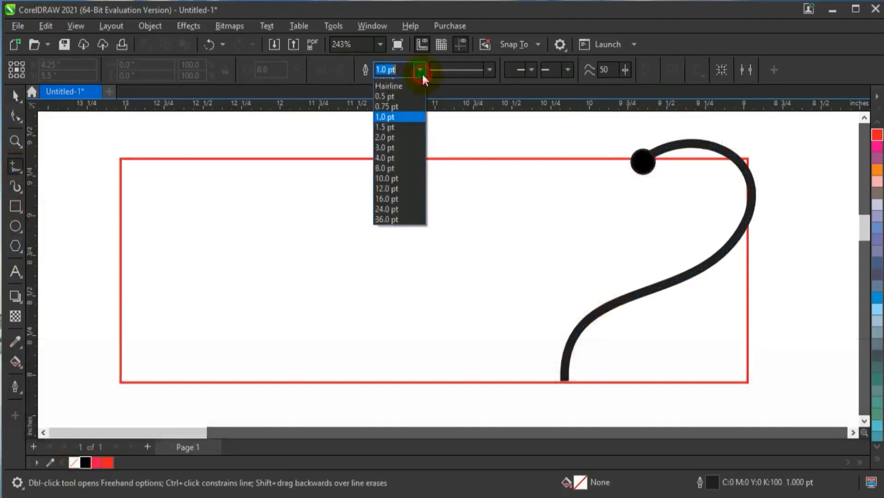
pyautogui.click(393, 168)
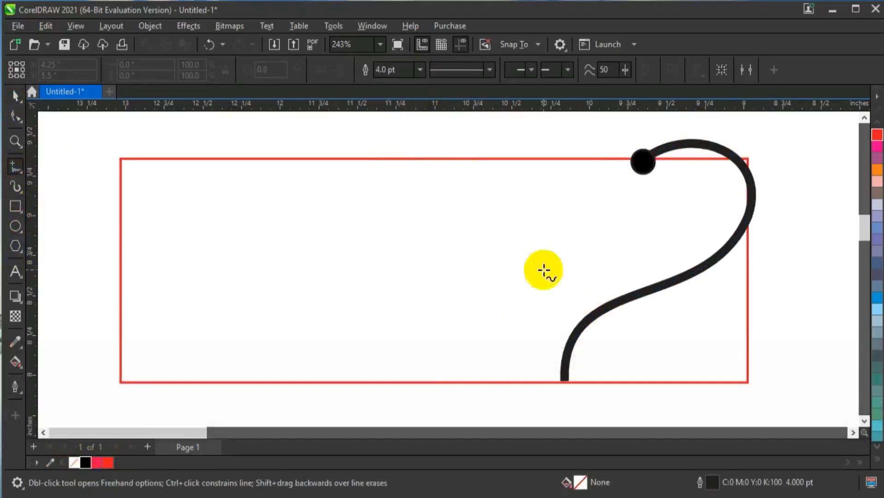
pyautogui.click(587, 318)
pyautogui.click(452, 207)
# Bend the diagonal line into a rounded arch and adjust its lower end to merge with the S-curve
pyautogui.click(15, 115)
pyautogui.moveTo(350, 186); pyautogui.dragTo(515, 290)
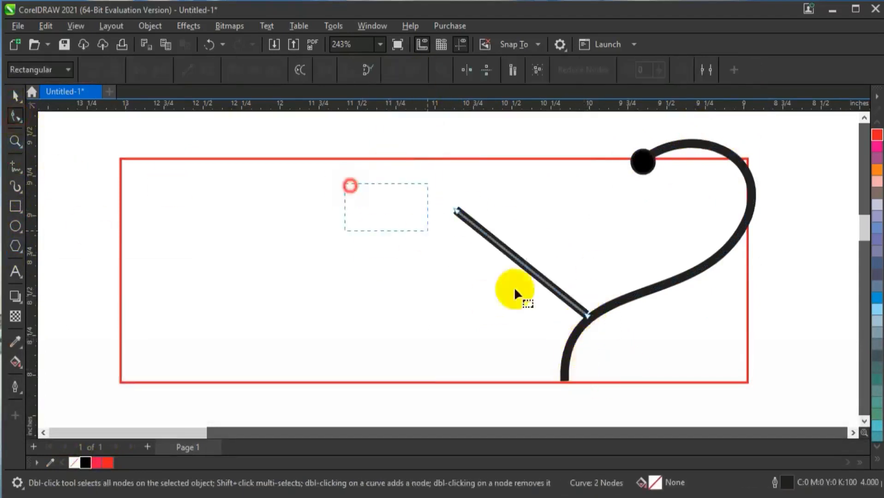
pyautogui.moveTo(499, 249); pyautogui.dragTo(602, 253)
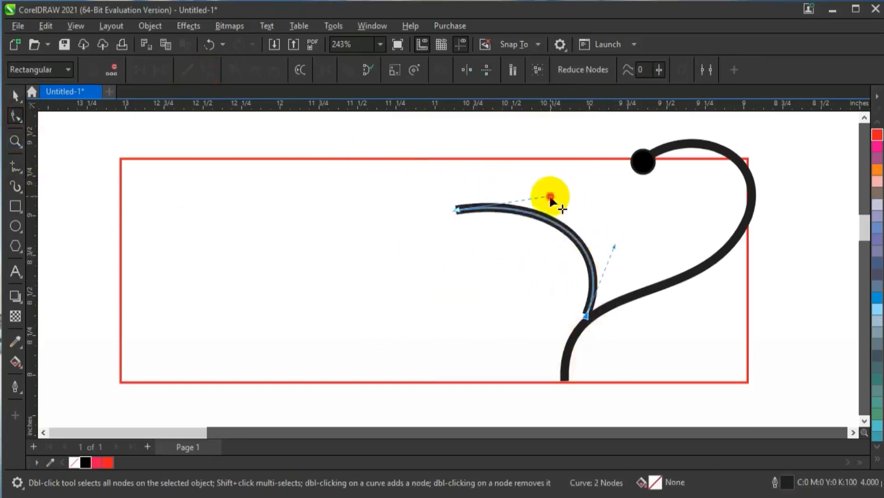
pyautogui.moveTo(550, 197); pyautogui.dragTo(554, 160)
pyautogui.moveTo(614, 248); pyautogui.dragTo(626, 243)
pyautogui.moveTo(585, 319); pyautogui.dragTo(586, 324)
# Place a copy of the black circle on the free end of the arch
pyautogui.click(17, 96)
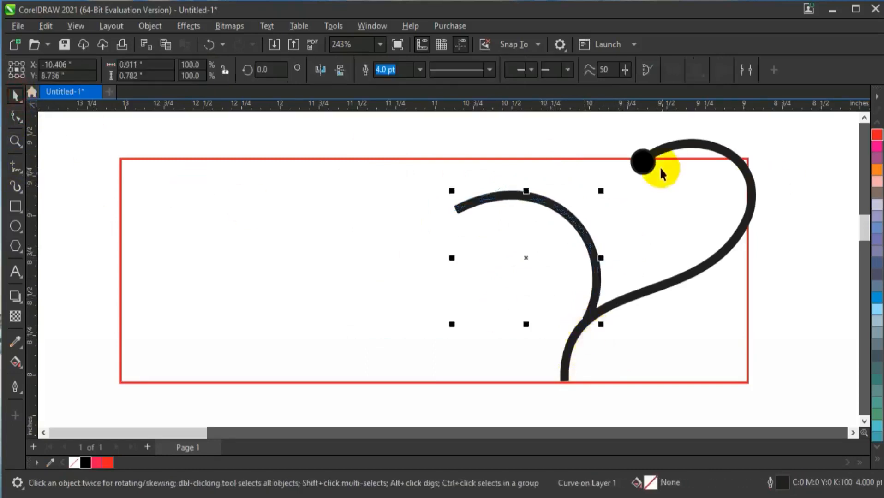
pyautogui.moveTo(649, 168); pyautogui.dragTo(465, 216)
pyautogui.click(555, 148)
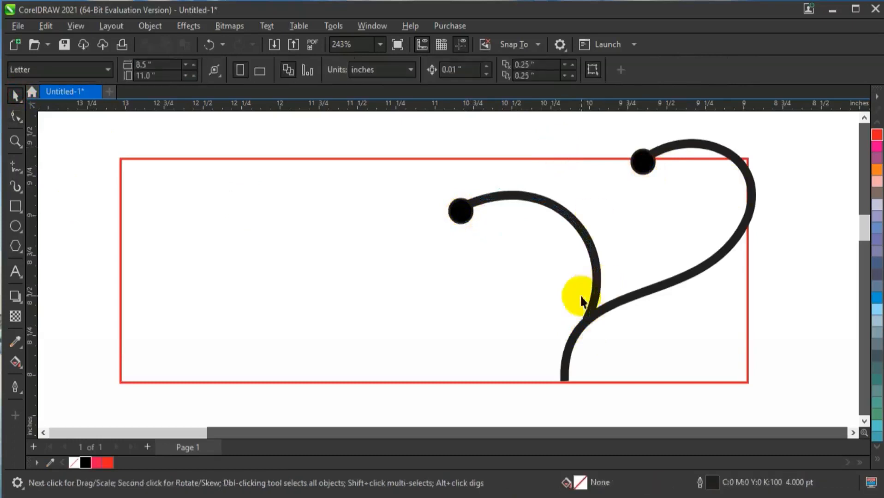
# Draw a narrow vertical ellipse about 0.14 by 1.09 inches, fill it Neon Red and remove its outline
pyautogui.click(15, 228)
pyautogui.moveTo(214, 190); pyautogui.dragTo(242, 372)
pyautogui.press('space')
pyautogui.click(97, 462)
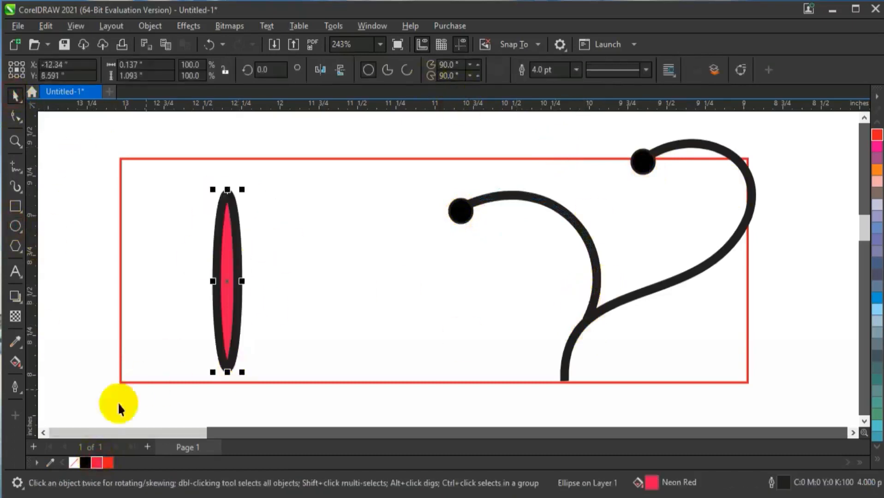
pyautogui.rightClick(74, 463)
# Make a rotated copy of the ellipse about its center and repeat the duplication until the petals form a full flower
pyautogui.click(234, 247)
pyautogui.moveTo(244, 188); pyautogui.dragTo(266, 222)
pyautogui.rightClick(266, 223)
pyautogui.hotkey('ctrl', 'r')
pyautogui.hotkey('ctrl', 'r')
pyautogui.hotkey('ctrl', 'r')
pyautogui.hotkey('ctrl', 'r')
pyautogui.hotkey('ctrl', 'r')
pyautogui.hotkey('ctrl', 'r')
pyautogui.hotkey('ctrl', 'r')
pyautogui.hotkey('ctrl', 'r')
pyautogui.hotkey('ctrl', 'r')
pyautogui.hotkey('ctrl', 'r')
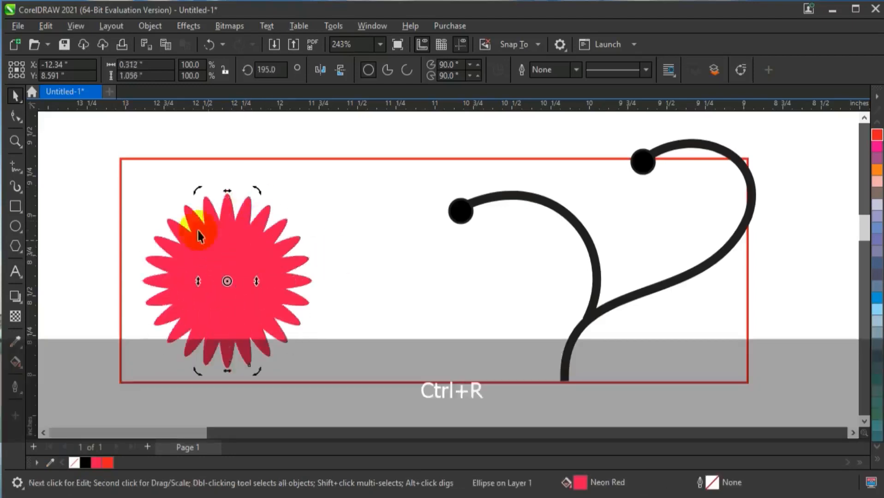
# Weld all the petals into one shape and move the flower beneath the arch
pyautogui.moveTo(78, 164); pyautogui.dragTo(323, 392)
pyautogui.click(390, 70)
pyautogui.moveTo(245, 275); pyautogui.dragTo(521, 287)
# Scale the flower down to about 0.9 inch and add a concentric copy about 0.65 inch across
pyautogui.moveTo(594, 205); pyautogui.dragTo(588, 212)
pyautogui.moveTo(525, 280); pyautogui.dragTo(530, 281)
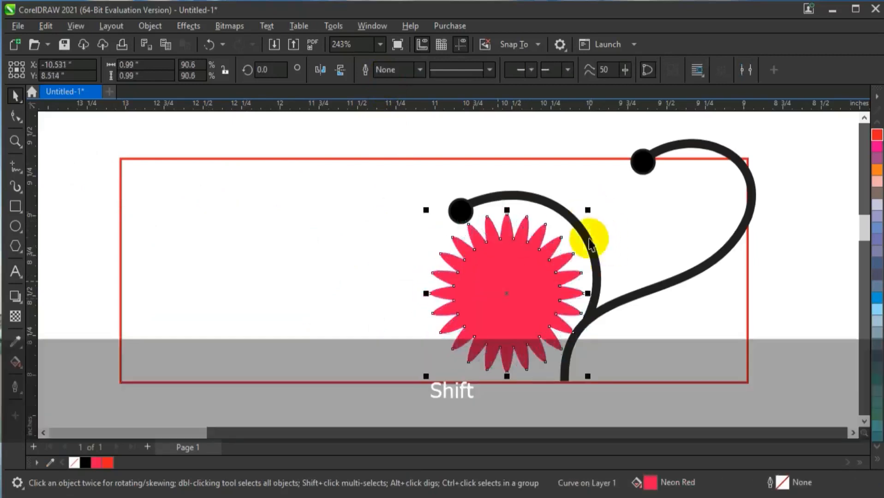
pyautogui.moveTo(587, 212); pyautogui.dragTo(562, 233)
pyautogui.press('KP_Add')
# Try filling the inner flower with C:0 M:60 Y:40 K:20 and undo the fill
pyautogui.click(878, 463)
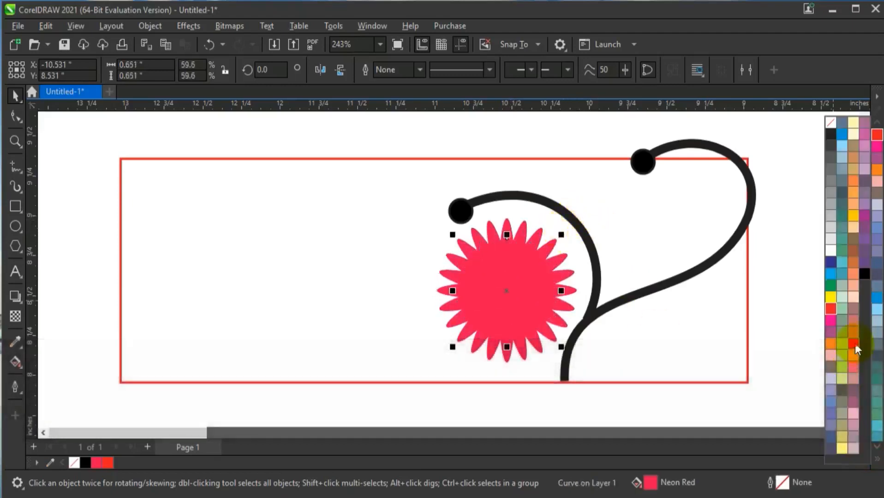
pyautogui.click(854, 348)
pyautogui.click(877, 408)
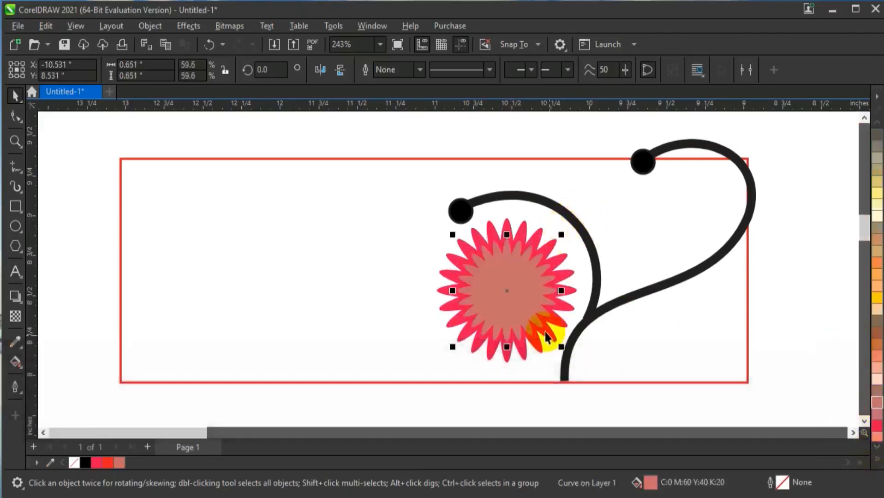
pyautogui.click(875, 461)
pyautogui.hotkey('ctrl', 'z')
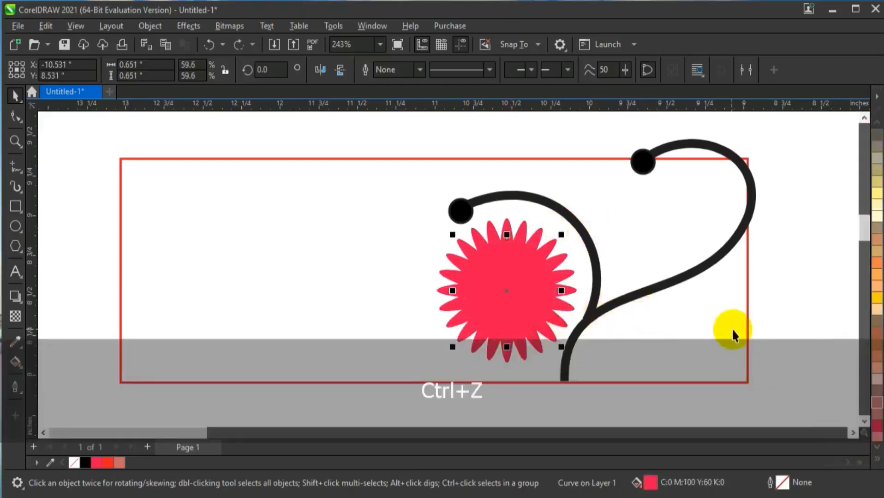
pyautogui.hotkey('ctrl', 'shift', 'z')
# Fill the outer flower with teal green and the inner flower with orange C:0 M:40 Y:80 K:0
pyautogui.click(877, 461)
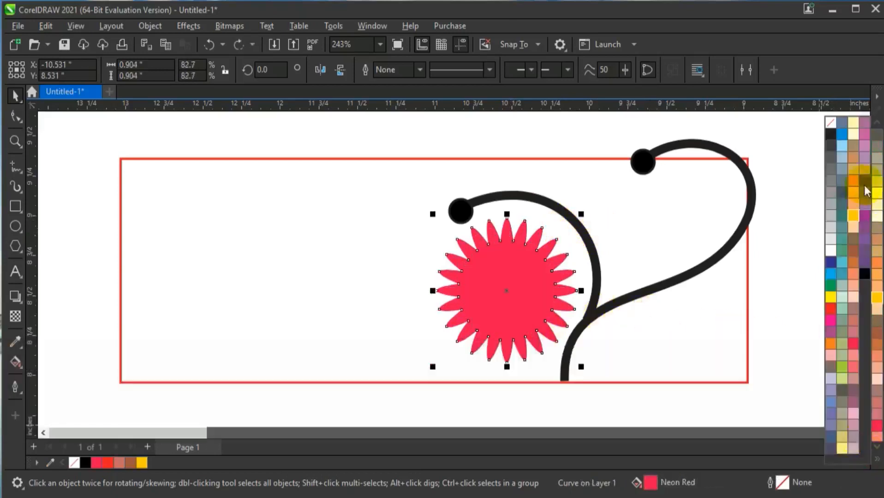
pyautogui.click(840, 241)
pyautogui.click(877, 430)
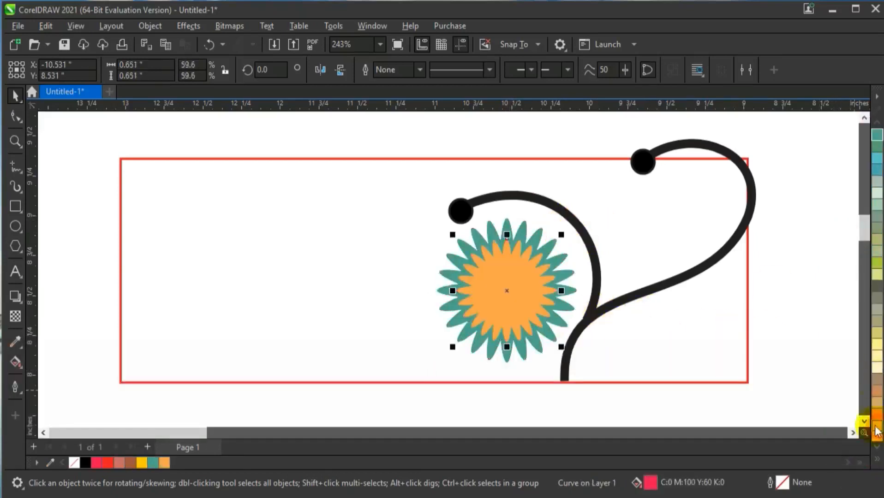
# Add a third concentric copy of the flower about 0.21 inch across and fill it black
pyautogui.press('KP_Add')
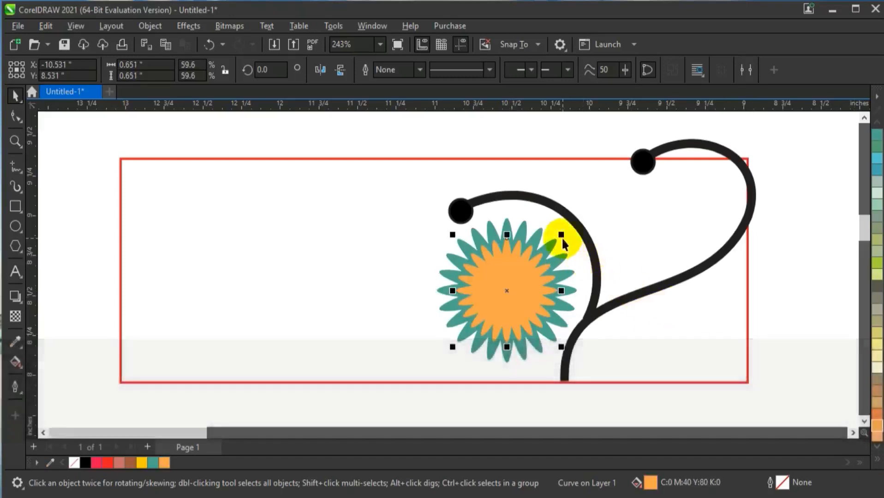
pyautogui.moveTo(561, 235); pyautogui.dragTo(542, 260)
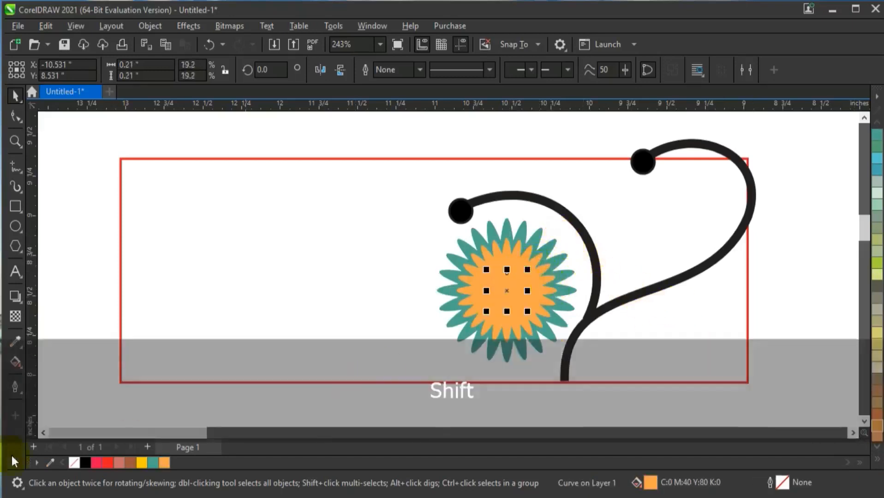
pyautogui.click(85, 463)
pyautogui.click(122, 316)
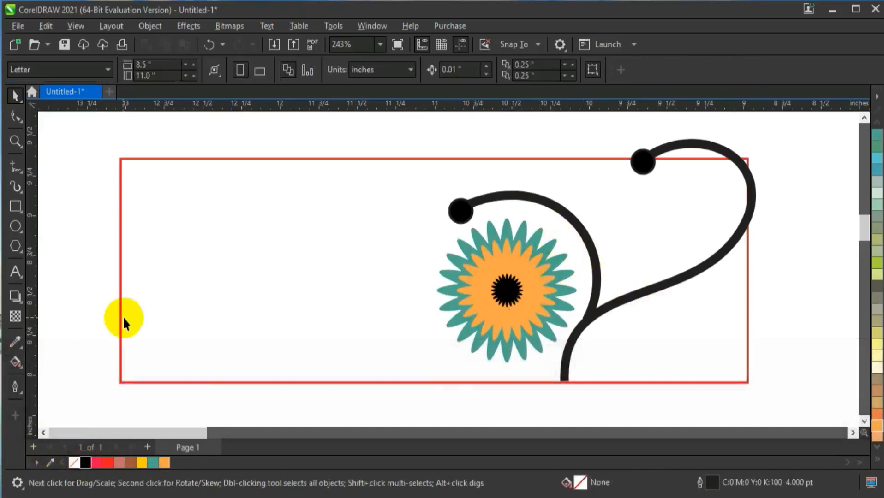
# Draw a horizontal 4 pt line about 2.6 inches long just above the red rectangle's lower edge, left of the stem
pyautogui.click(16, 166)
pyautogui.click(546, 375)
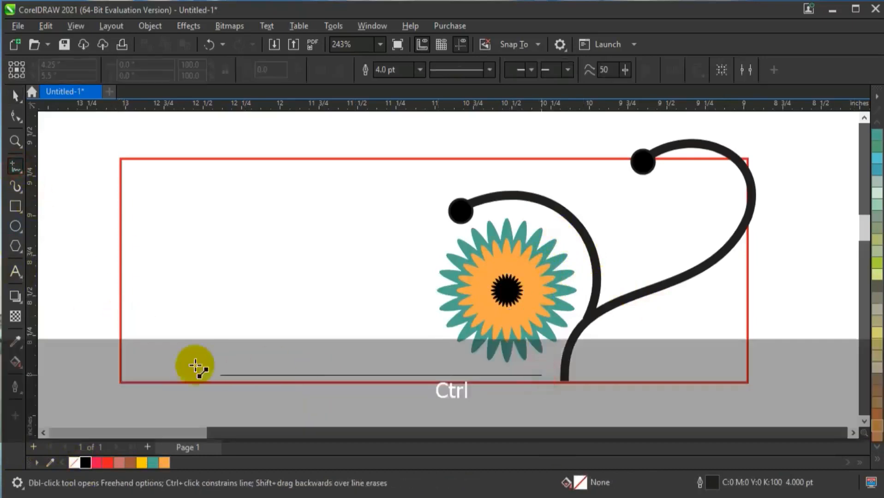
pyautogui.keyDown('ctrl'); pyautogui.click(132, 375); pyautogui.keyUp('ctrl')
pyautogui.click(16, 95)
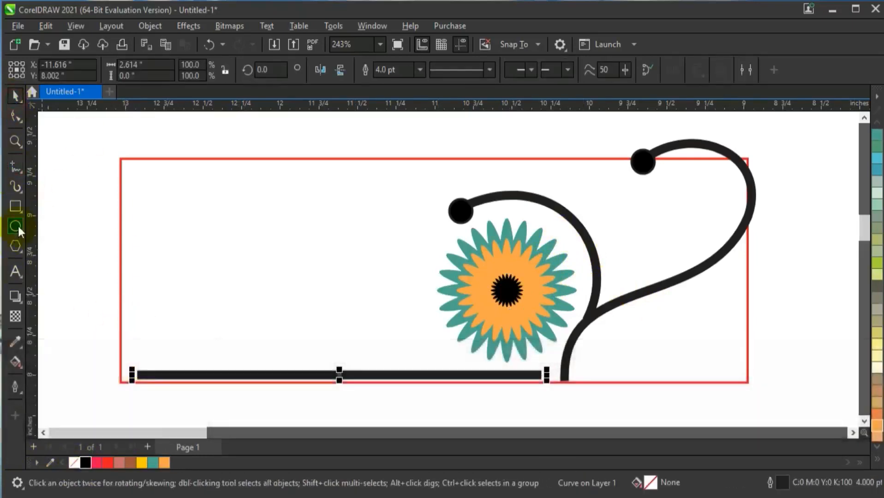
# Add a circle about 0.15 inch across at the horizontal line's left end, fill it black and remove its outline
pyautogui.click(15, 226)
pyautogui.moveTo(118, 365); pyautogui.dragTo(136, 388)
pyautogui.hotkey('shift', 'F2')
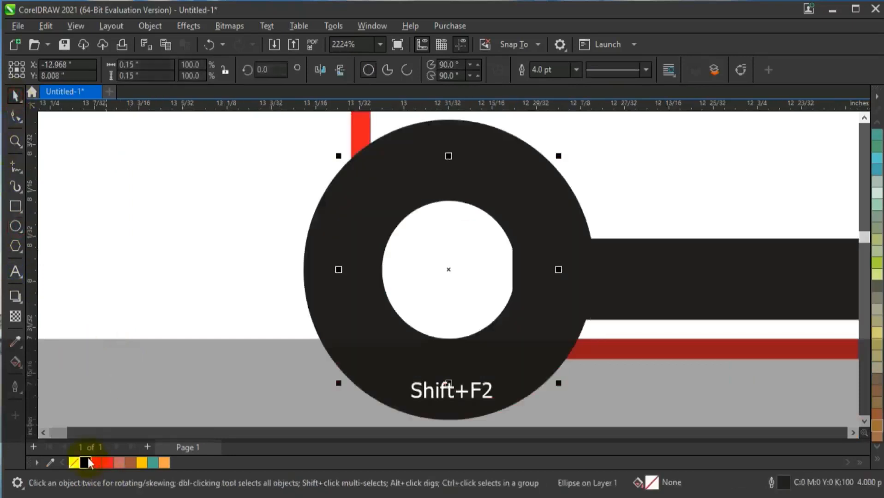
pyautogui.click(86, 463)
pyautogui.rightClick(74, 463)
pyautogui.press('F3')
pyautogui.press('F3')
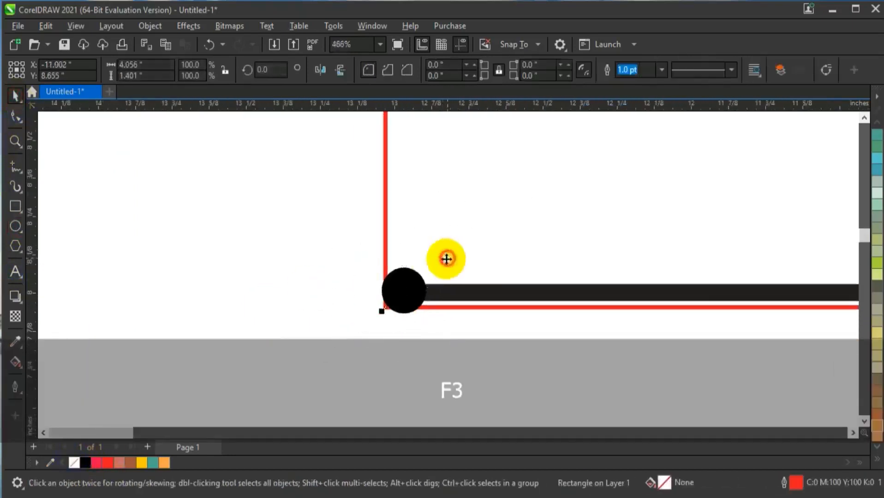
# Draw a short 1 pt line inside the large right curl and bend it into a teardrop leaf about 0.2 by 0.34 inch
pyautogui.press('F3')
pyautogui.press('Escape')
pyautogui.press('F3')
pyautogui.click(15, 141)
pyautogui.rightClick(321, 218)
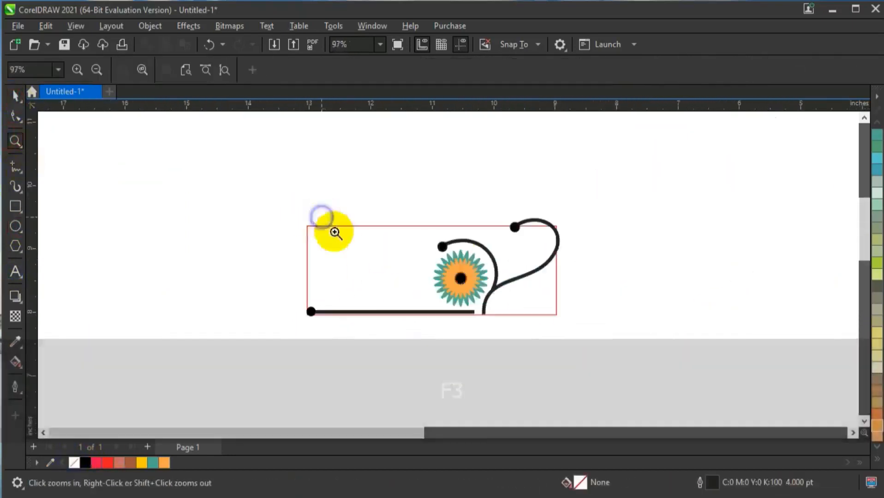
pyautogui.moveTo(277, 218)
pyautogui.mouseDown()
pyautogui.moveTo(656, 340)
pyautogui.moveTo(719, 349)
pyautogui.moveTo(708, 348)
pyautogui.mouseUp()
pyautogui.moveTo(283, 136); pyautogui.dragTo(477, 225)
pyautogui.click(16, 166)
pyautogui.click(418, 70)
pyautogui.click(391, 124)
pyautogui.click(464, 306)
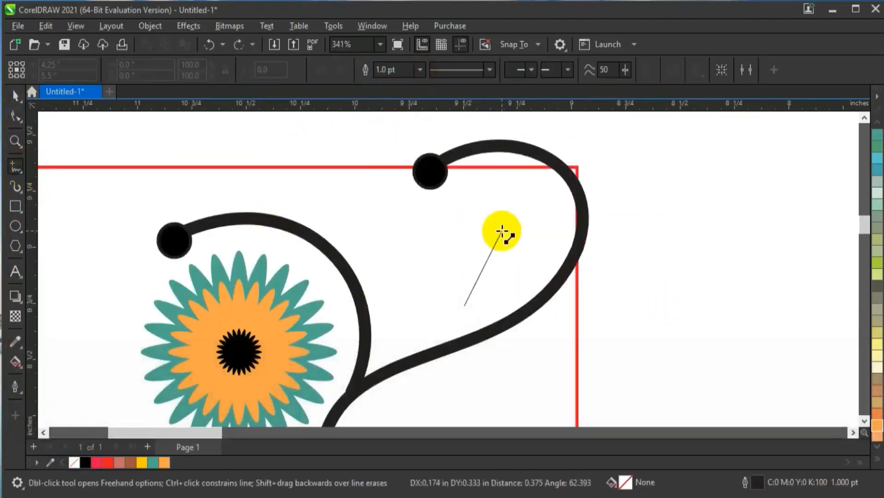
pyautogui.click(502, 230)
pyautogui.press('F10')
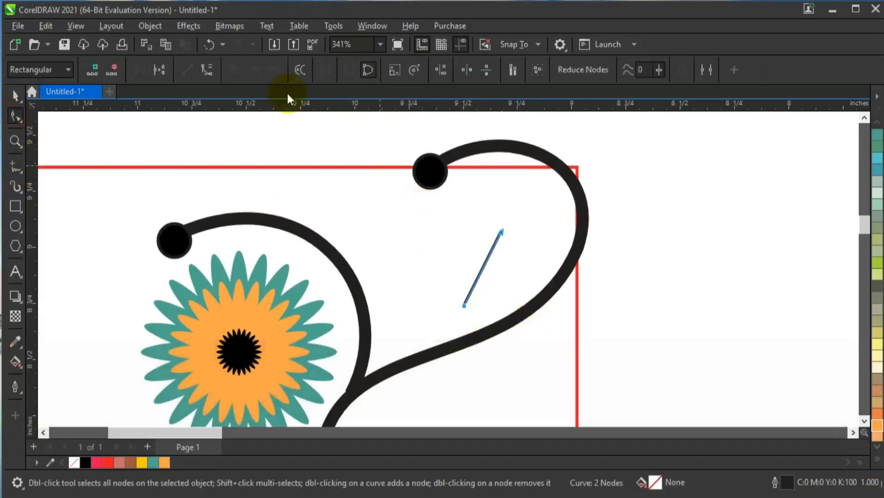
pyautogui.moveTo(482, 228); pyautogui.dragTo(485, 263)
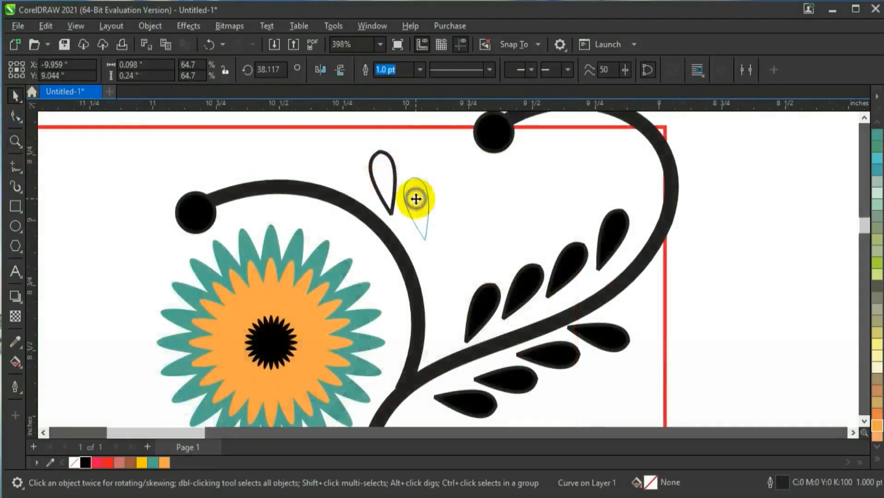
# Arrange three small teardrop leaf copies along the outer side of the inner curling stem
pyautogui.click(416, 201)
pyautogui.press('Escape')
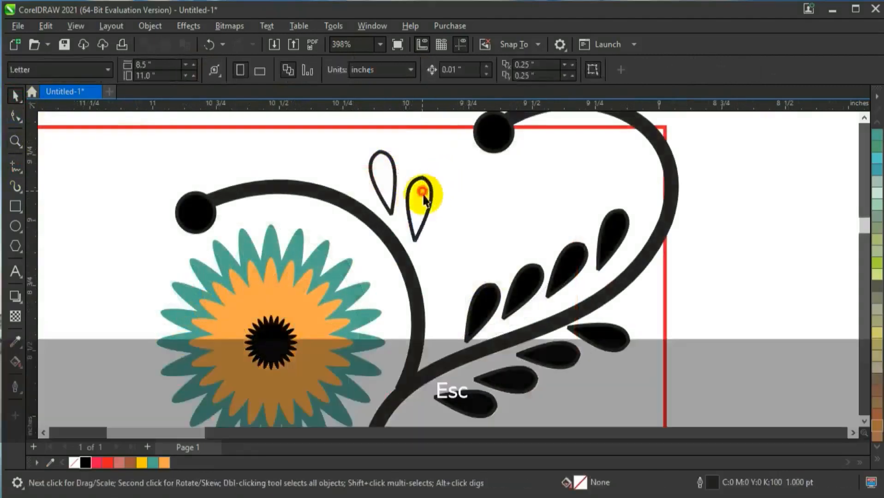
pyautogui.moveTo(437, 223); pyautogui.dragTo(454, 203)
pyautogui.press('Escape')
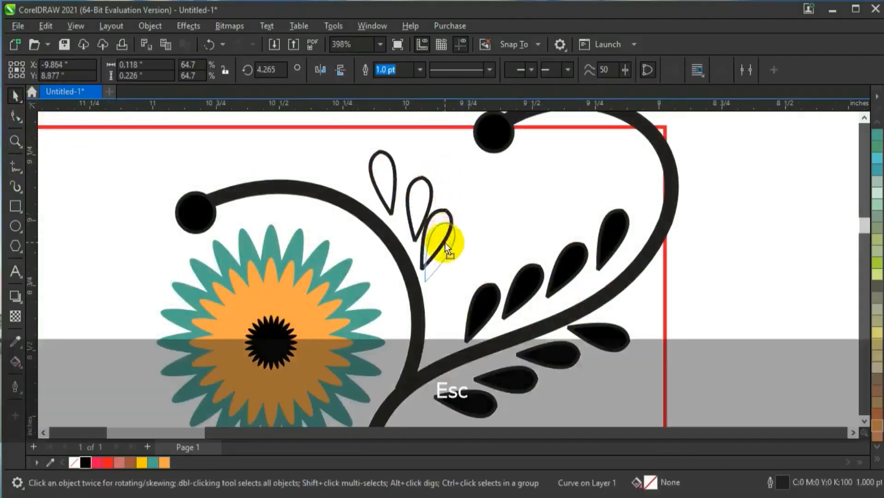
pyautogui.click(436, 243)
# Combine the three small leaves beside the inner stem into one curve and fill them black
pyautogui.keyDown('shift'); pyautogui.click(419, 199); pyautogui.keyUp('shift')
pyautogui.click(393, 70)
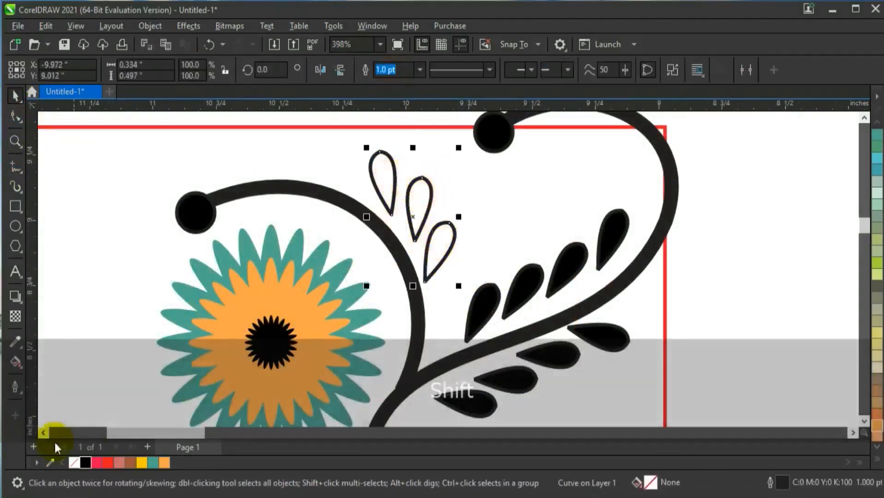
pyautogui.press('F3')
pyautogui.click(586, 327)
pyautogui.press('Escape')
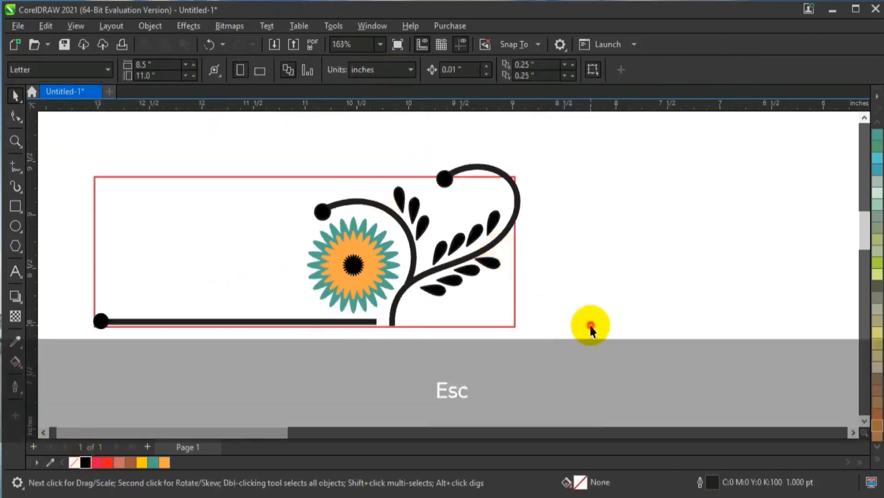
# Draw a straight line about 2.2 inches long from beside the flower's lower left up to the rectangle's upper-left area
pyautogui.click(15, 141)
pyautogui.moveTo(92, 152)
pyautogui.mouseDown()
pyautogui.moveTo(336, 285)
pyautogui.moveTo(588, 343)
pyautogui.mouseUp()
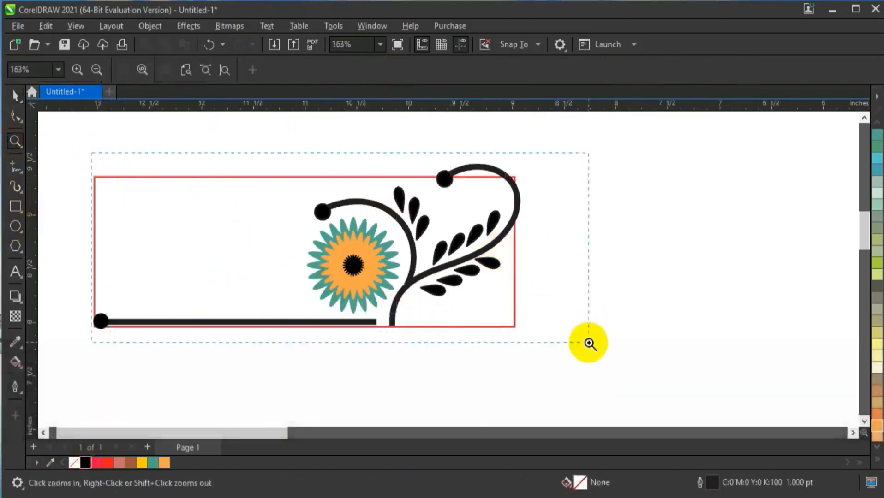
pyautogui.click(15, 167)
pyautogui.click(425, 378)
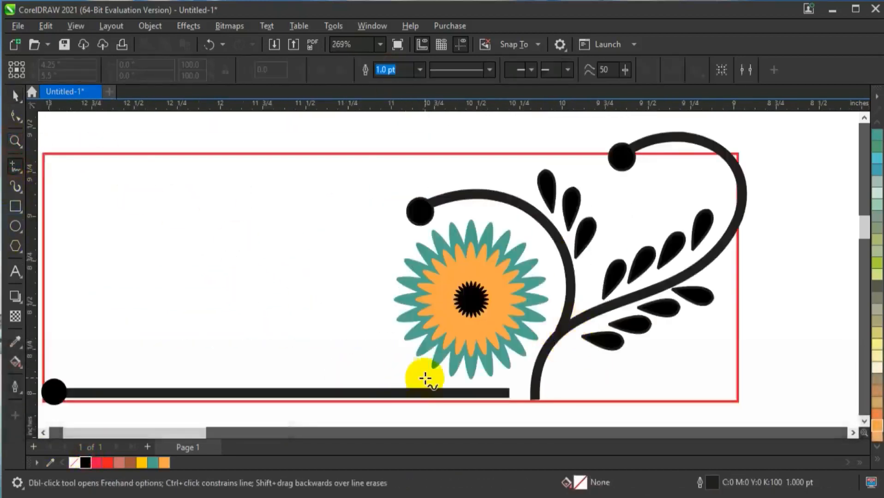
pyautogui.click(74, 215)
# Bend the line's two closed edges into a tapered S-shaped swoosh and fill it black
pyautogui.click(17, 117)
pyautogui.click(429, 377)
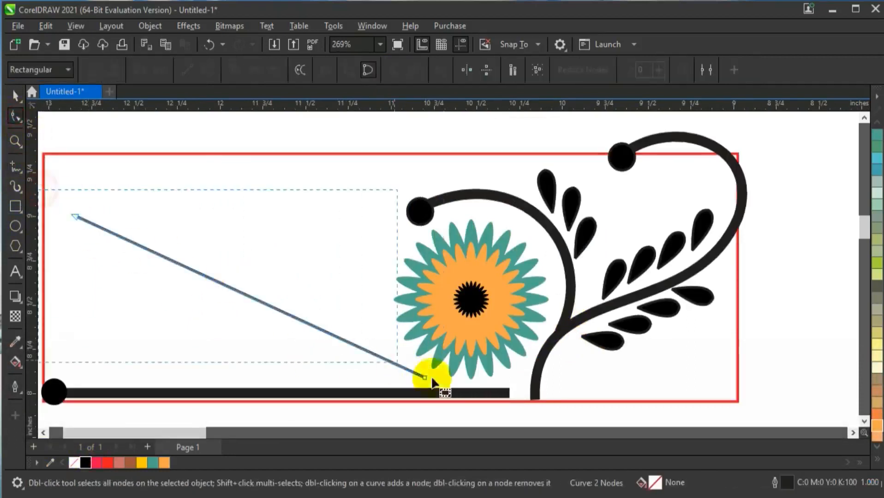
pyautogui.moveTo(79, 180); pyautogui.dragTo(53, 279)
pyautogui.moveTo(199, 273); pyautogui.dragTo(200, 222)
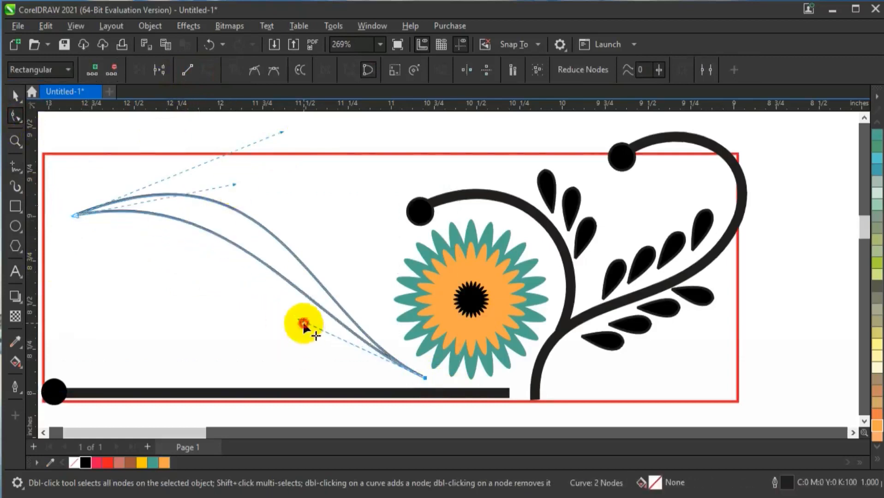
pyautogui.moveTo(303, 324); pyautogui.dragTo(252, 386)
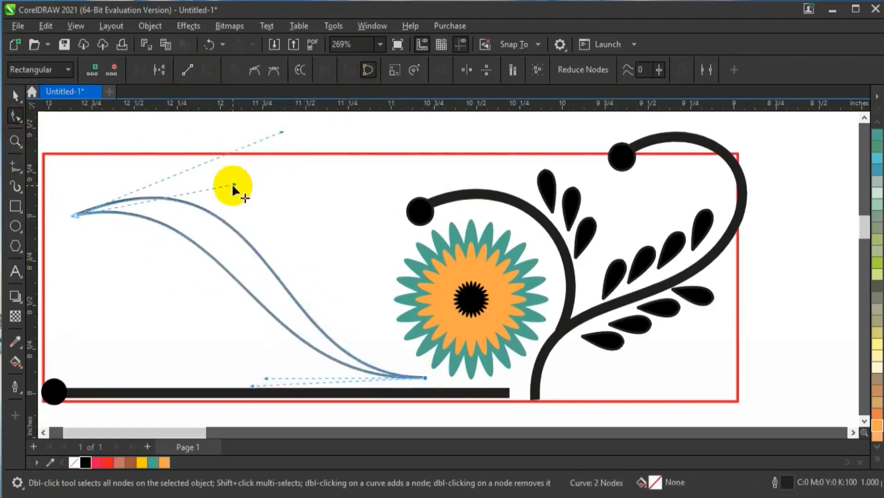
pyautogui.moveTo(234, 184); pyautogui.dragTo(289, 192)
pyautogui.click(15, 103)
pyautogui.click(85, 463)
pyautogui.press('Escape')
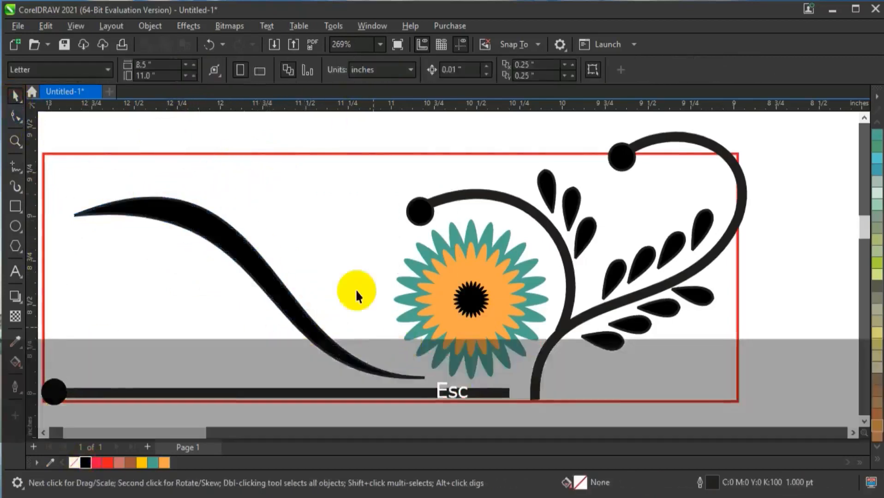
# Place a copy of the layered flower, scaled to roughly half size, beneath the swoosh's upper end
pyautogui.scroll(-1, 358, 239)
pyautogui.moveTo(506, 356); pyautogui.dragTo(514, 357)
pyautogui.keyDown('shift'); pyautogui.click(405, 217); pyautogui.keyUp('shift')
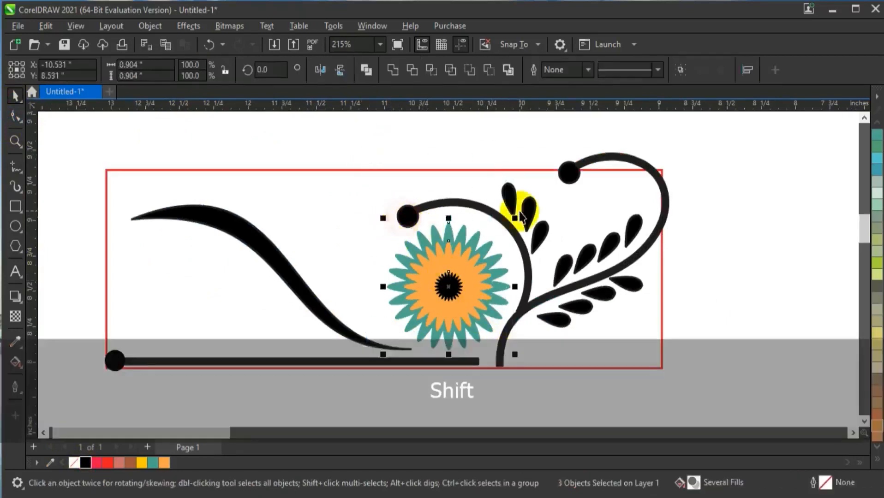
pyautogui.moveTo(513, 221); pyautogui.dragTo(474, 261)
pyautogui.rightClick(474, 260)
pyautogui.moveTo(450, 287); pyautogui.dragTo(167, 252)
pyautogui.moveTo(194, 280); pyautogui.dragTo(205, 292)
# Add two progressively smaller flower copies in a descending row beneath the swoosh
pyautogui.moveTo(171, 252); pyautogui.dragTo(237, 309)
pyautogui.rightClick(238, 310)
pyautogui.moveTo(271, 272); pyautogui.dragTo(274, 279)
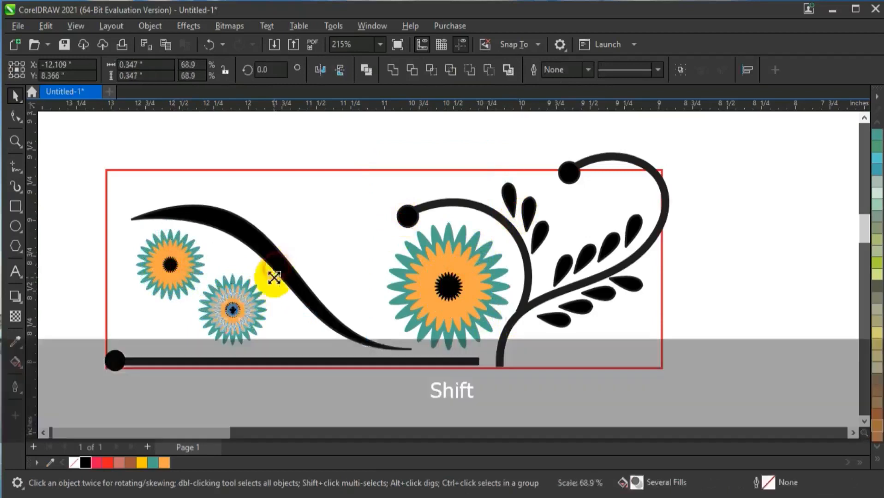
pyautogui.moveTo(233, 303); pyautogui.dragTo(252, 278)
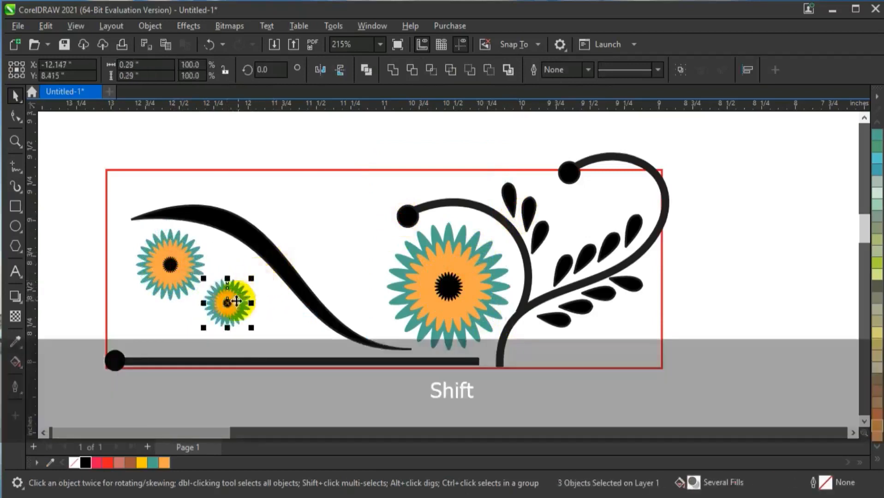
pyautogui.scroll(-1, 329, 211)
pyautogui.press('Escape')
# Delete the red-outlined rectangle around the design
pyautogui.click(331, 211)
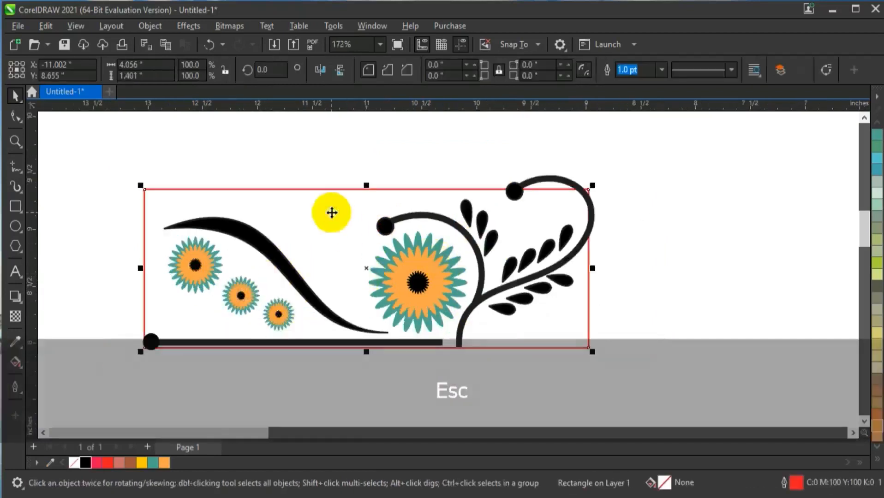
pyautogui.press('Delete')
pyautogui.click(602, 208)
# Combine the curling stems and the horizontal line into one curve and convert its outline to an object
pyautogui.keyDown('shift'); pyautogui.click(586, 204); pyautogui.keyUp('shift')
pyautogui.keyDown('shift'); pyautogui.click(251, 344); pyautogui.keyUp('shift')
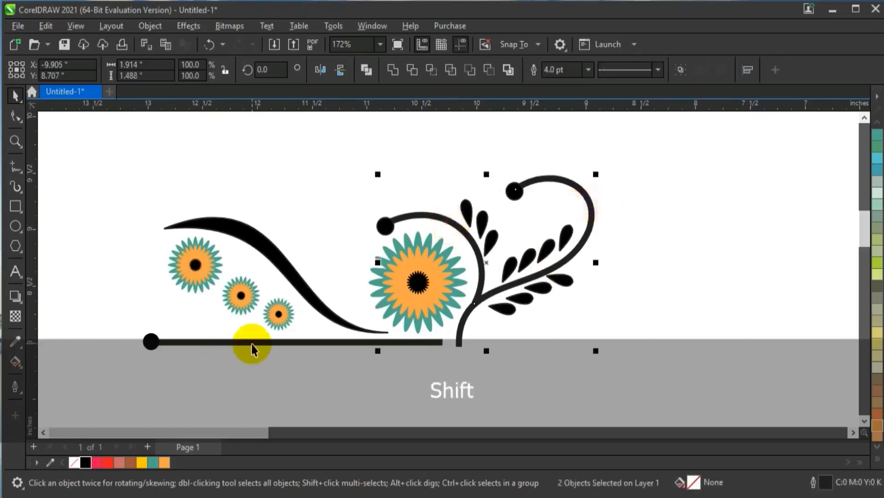
pyautogui.click(368, 71)
pyautogui.click(150, 27)
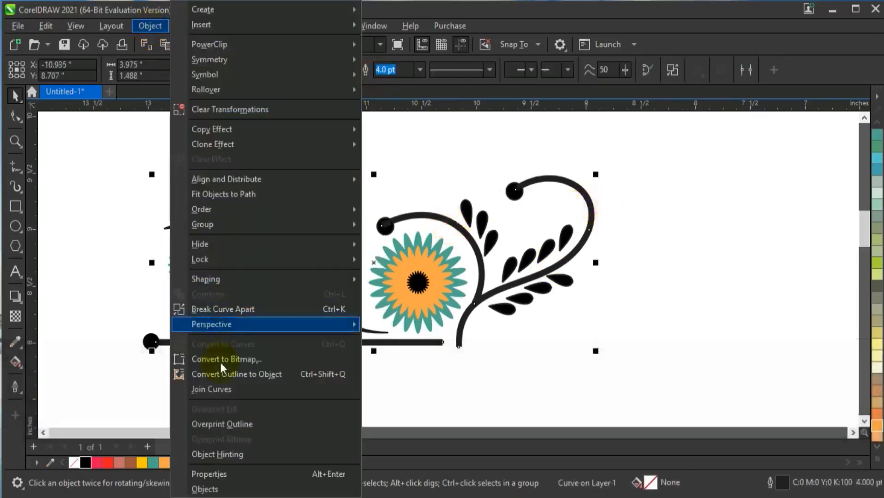
pyautogui.click(220, 372)
# Weld the swoosh, stems, horizontal line and round ends into a single shape
pyautogui.keyDown('shift'); pyautogui.click(418, 245); pyautogui.keyUp('shift')
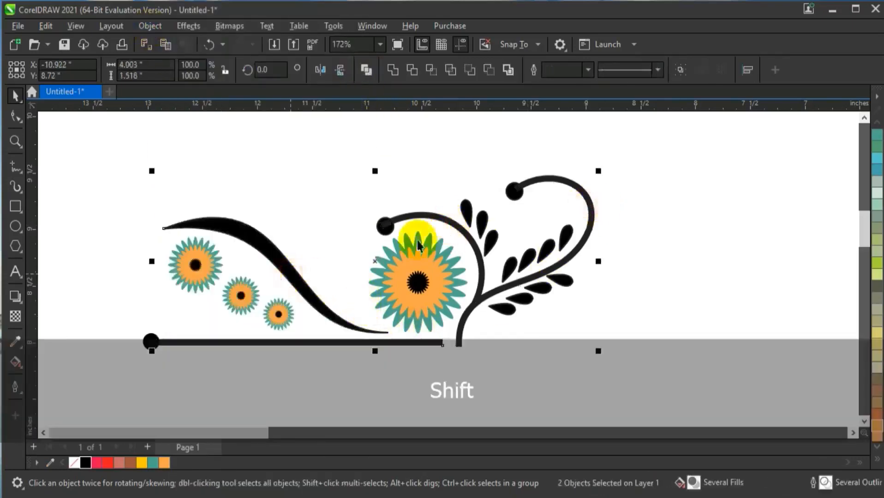
pyautogui.keyDown('shift'); pyautogui.click(152, 343); pyautogui.keyUp('shift')
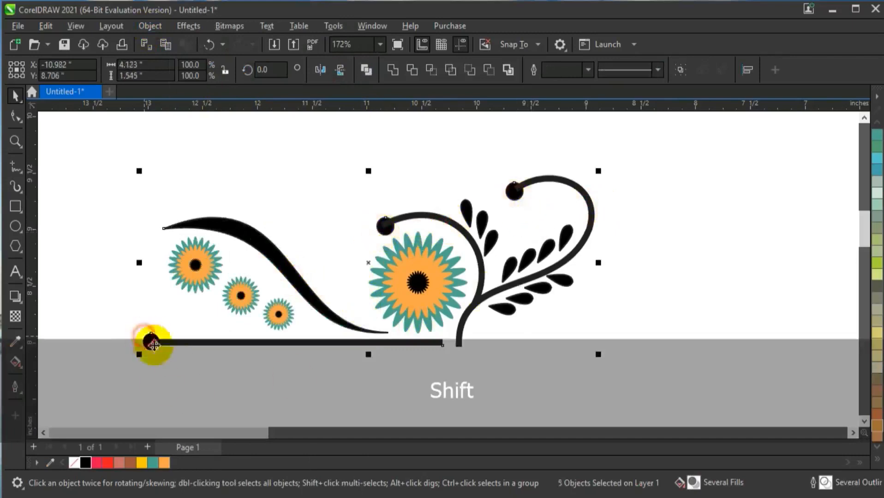
pyautogui.click(398, 73)
# Try moving the welded stem shape and undo the move
pyautogui.hotkey('ctrl', 'z')
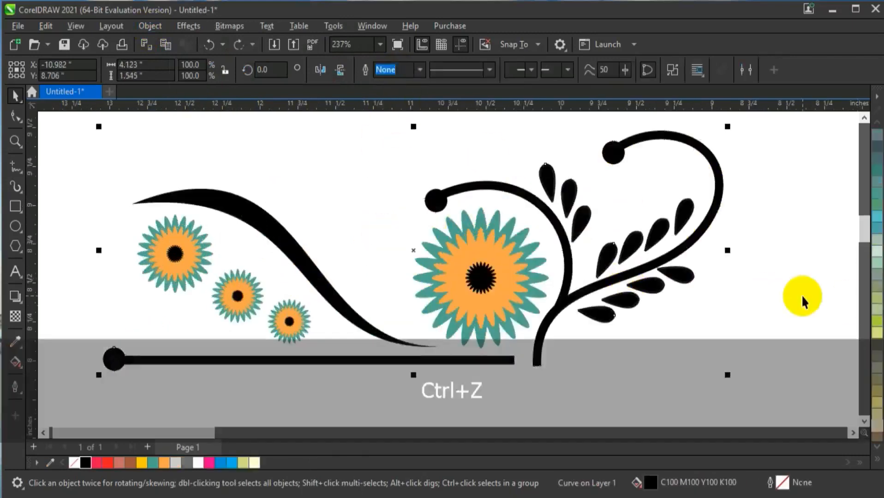
pyautogui.click(802, 297)
pyautogui.click(663, 269)
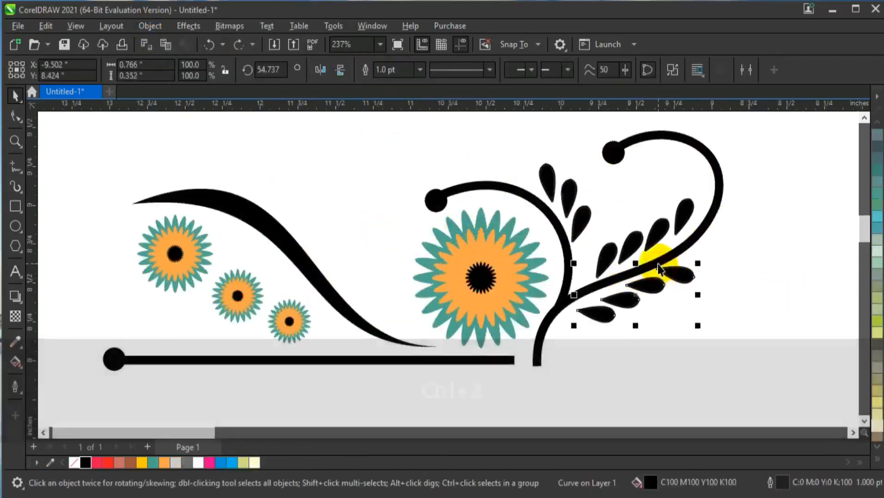
pyautogui.moveTo(658, 265); pyautogui.dragTo(700, 262)
pyautogui.hotkey('ctrl', 'z')
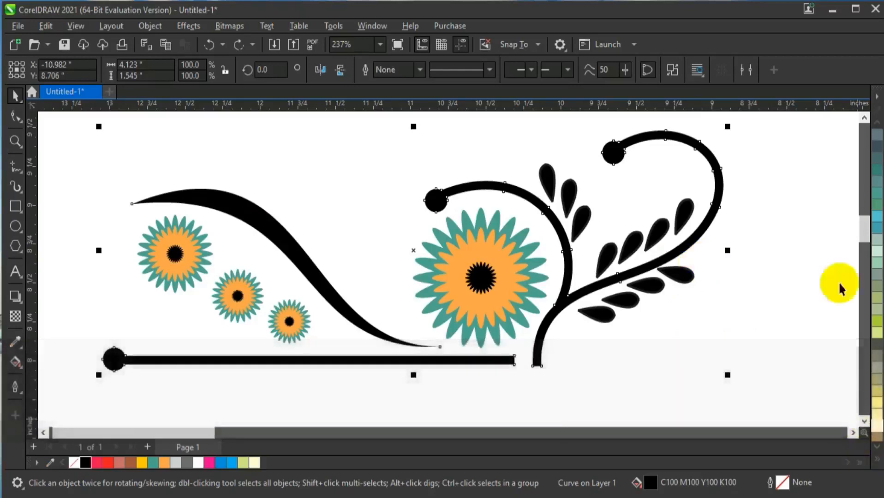
# Fill the welded stem shape with C:60 M:0 Y:20 K:20 and the two right-hand leaf rows with C:60 M:0 Y:20 K:0
pyautogui.click(877, 228)
pyautogui.moveTo(748, 186); pyautogui.dragTo(575, 336)
pyautogui.click(877, 217)
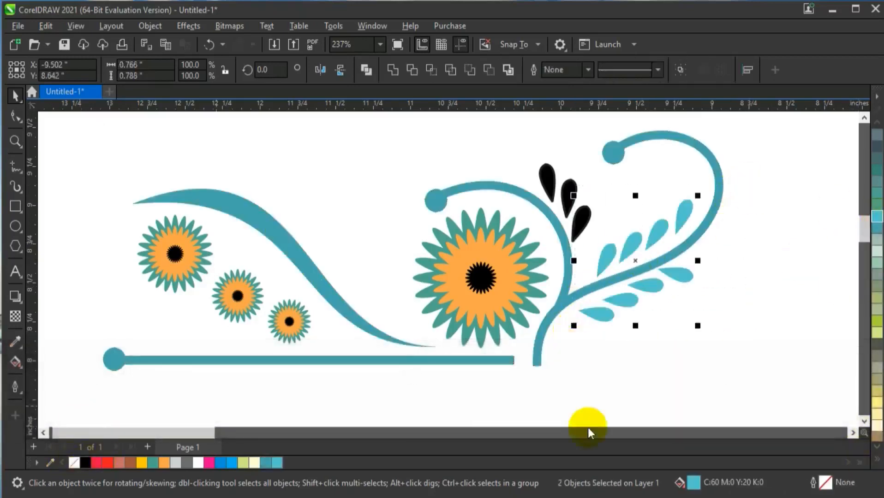
# Fill the two right-hand leaf rows and the three leaves beside the inner stem with C:0 M:100 Y:60 K:0, without outlines
pyautogui.click(876, 457)
pyautogui.click(837, 342)
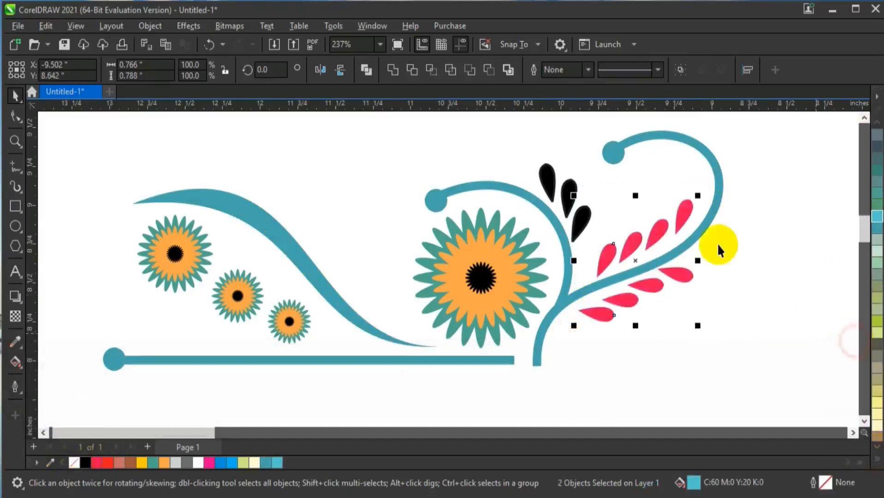
pyautogui.moveTo(510, 146); pyautogui.dragTo(600, 261)
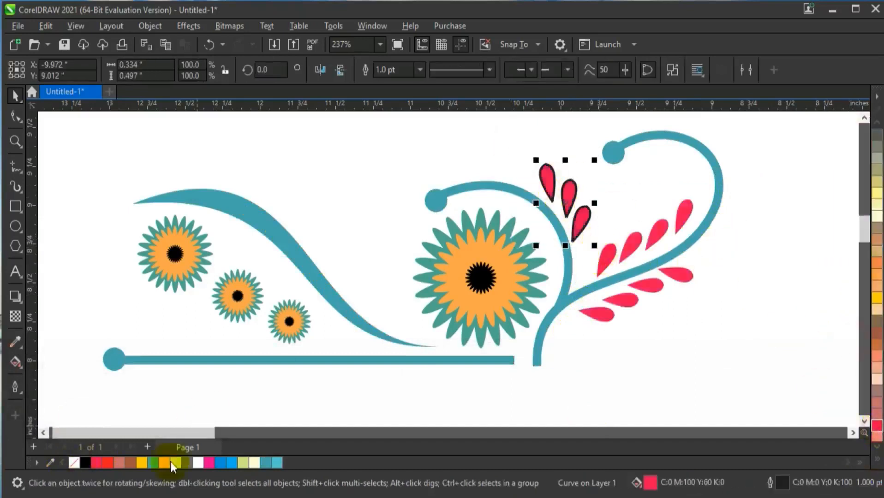
# Break the welded stem shape apart into separate objects
pyautogui.click(380, 332)
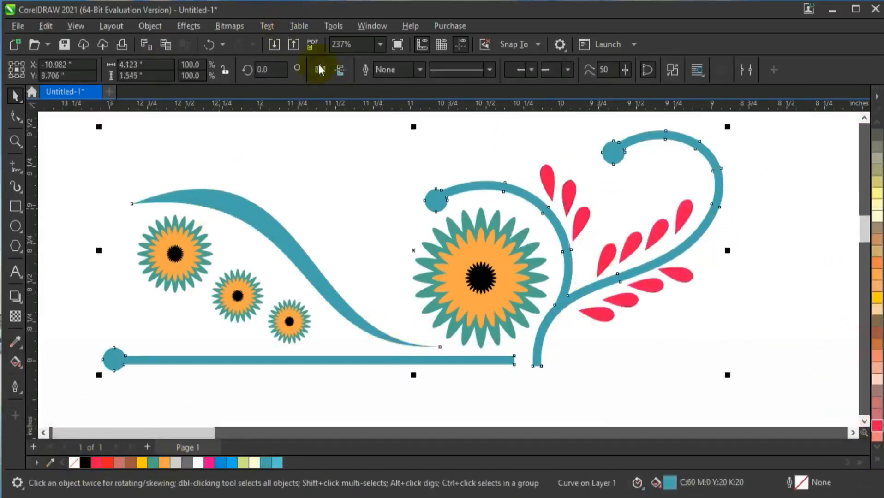
pyautogui.hotkey('ctrl', 'z')
pyautogui.click(229, 172)
pyautogui.scroll(-1, 178, 277)
pyautogui.click(178, 231)
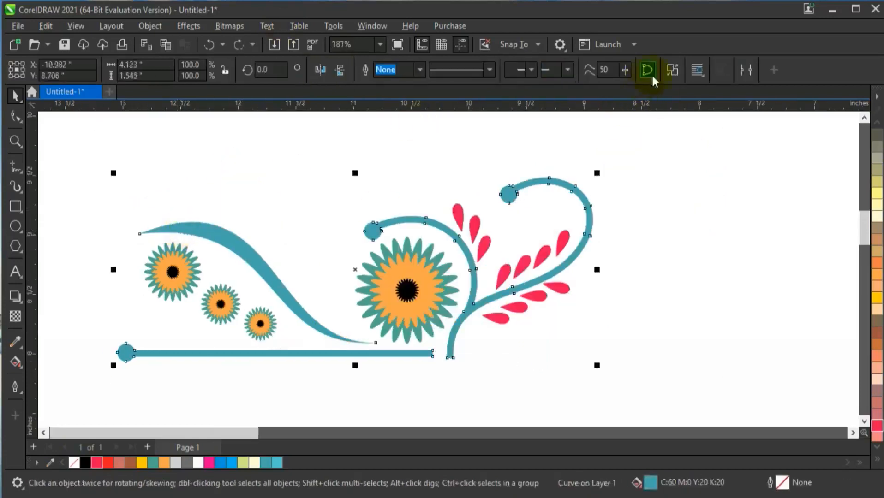
# Scale the swoosh and its three small flowers down together toward the swoosh's lower-right end
pyautogui.moveTo(79, 191); pyautogui.dragTo(373, 356)
pyautogui.keyDown('shift'); pyautogui.click(233, 243); pyautogui.keyUp('shift')
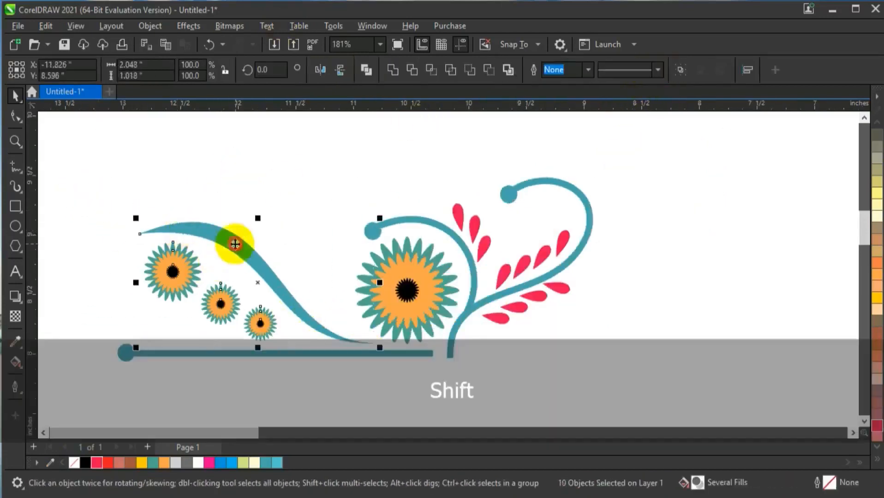
pyautogui.moveTo(134, 210); pyautogui.dragTo(229, 354)
# Add a smaller copy of the swoosh with its flowers, about 0.79 by 0.39 inch, to the left of the first set
pyautogui.moveTo(304, 299); pyautogui.dragTo(221, 319)
pyautogui.rightClick(220, 319)
pyautogui.moveTo(144, 271); pyautogui.dragTo(198, 297)
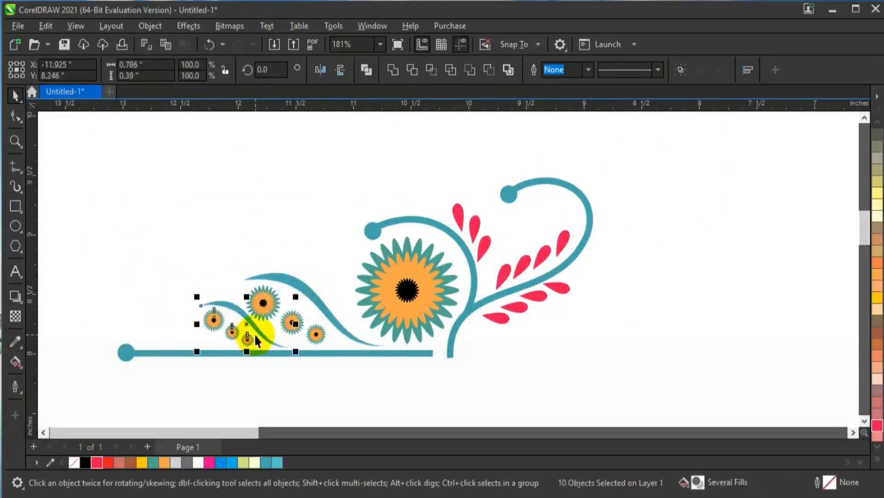
# Group the whole floral ornament and place a horizontally mirrored copy to its right so the inner curls meet
pyautogui.press('F3')
pyautogui.press('Escape')
pyautogui.moveTo(85, 138)
pyautogui.mouseDown()
pyautogui.moveTo(455, 312)
pyautogui.moveTo(450, 324)
pyautogui.mouseUp()
pyautogui.hotkey('ctrl', 'g')
pyautogui.moveTo(168, 251); pyautogui.dragTo(528, 294)
pyautogui.rightClick(527, 294)
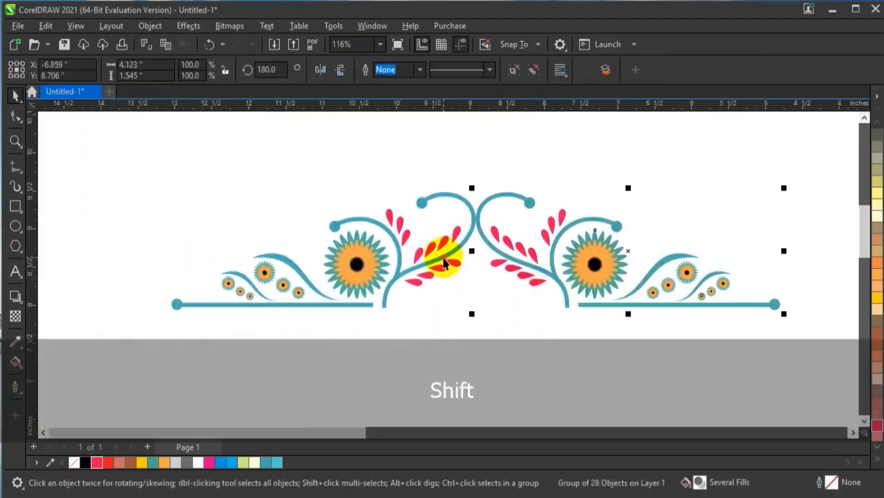
# Group the original ornament and its mirrored copy into one object
pyautogui.keyDown('shift'); pyautogui.click(445, 259); pyautogui.keyUp('shift')
pyautogui.hotkey('ctrl', 'g')
pyautogui.click(523, 328)
pyautogui.scroll(-1, 313, 238)
pyautogui.press('Escape')
# Draw a rectangle about 9.3 by 4.28 inches around the ornament, fill it black and send it to the back
pyautogui.click(15, 206)
pyautogui.press('F3')
pyautogui.moveTo(158, 174); pyautogui.dragTo(597, 384)
pyautogui.click(77, 463)
pyautogui.hotkey('shift', 'pagedown')
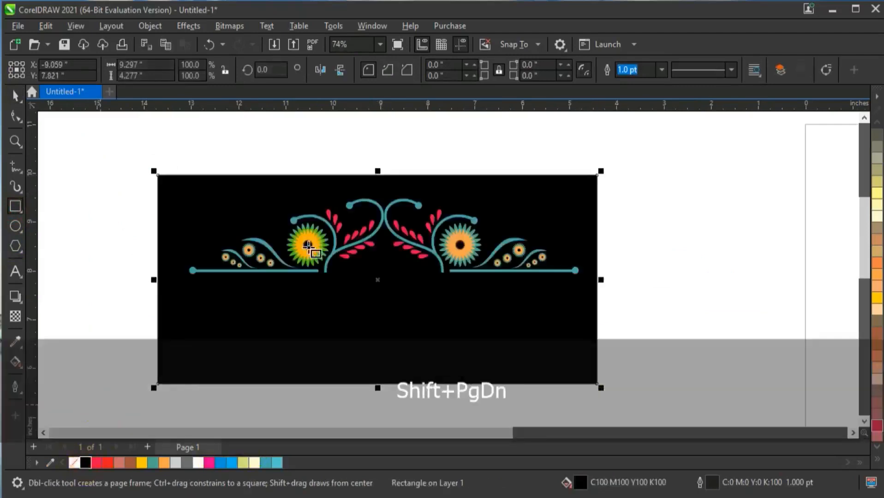
# Centre the ornament horizontally on the black rectangle and stretch the rectangle about its centre to about 4.95 inches high
pyautogui.press('space')
pyautogui.click(473, 259)
pyautogui.keyDown('shift'); pyautogui.click(483, 333); pyautogui.keyUp('shift')
pyautogui.press('c')
pyautogui.click(698, 326)
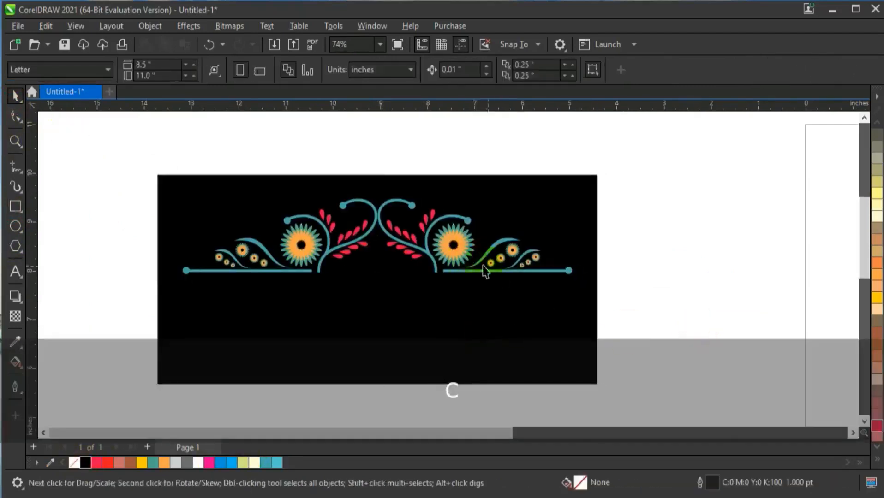
pyautogui.click(463, 327)
pyautogui.moveTo(378, 390); pyautogui.dragTo(377, 404)
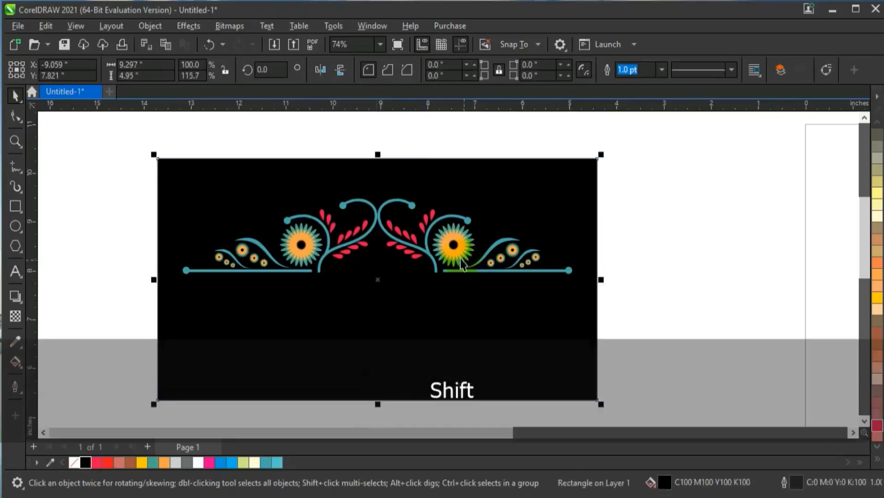
# Add a vertically flipped, smaller copy of the ornament below the original, centred under it with a gap for text
pyautogui.click(459, 257)
pyautogui.press('KP_Add')
pyautogui.click(342, 71)
pyautogui.moveTo(411, 288); pyautogui.dragTo(394, 362)
pyautogui.moveTo(578, 295); pyautogui.dragTo(547, 307)
pyautogui.moveTo(437, 330); pyautogui.dragTo(438, 333)
pyautogui.moveTo(522, 307); pyautogui.dragTo(521, 309)
pyautogui.keyDown('shift'); pyautogui.click(539, 292); pyautogui.keyUp('shift')
pyautogui.hotkey('shift', 'F2')
pyautogui.press('Escape')
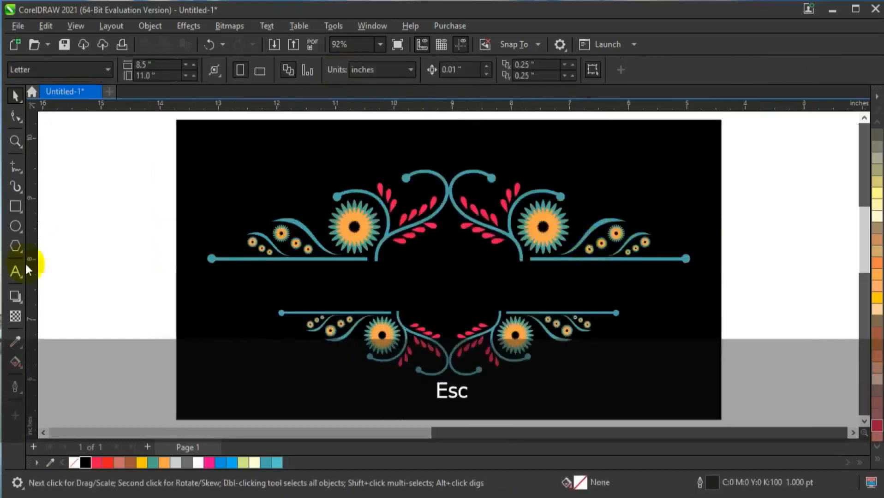
# Add the text MONARIKABOTIQUE and set its font to Mongolian Baiti
pyautogui.click(15, 272)
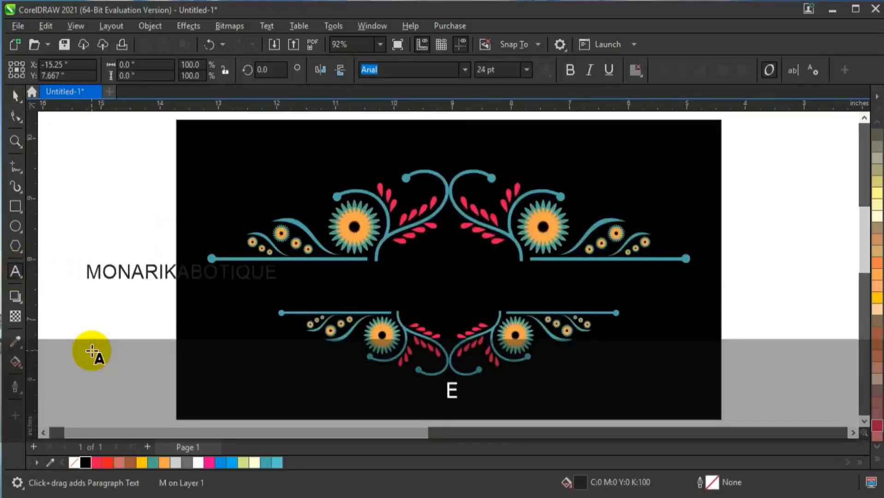
pyautogui.click(466, 69)
pyautogui.click(421, 114)
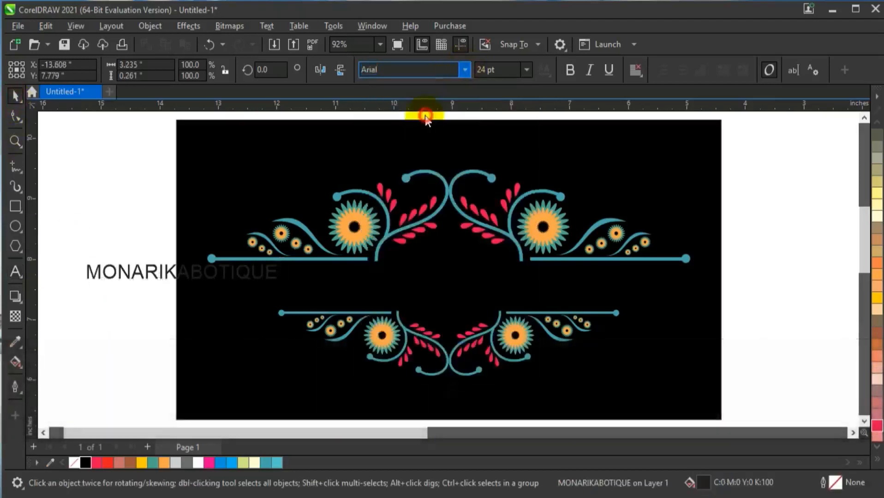
# Place the text in Deep Yellow between the two ornaments, scaled to about 7.55 inches wide and centred horizontally
pyautogui.moveTo(212, 283); pyautogui.dragTo(347, 291)
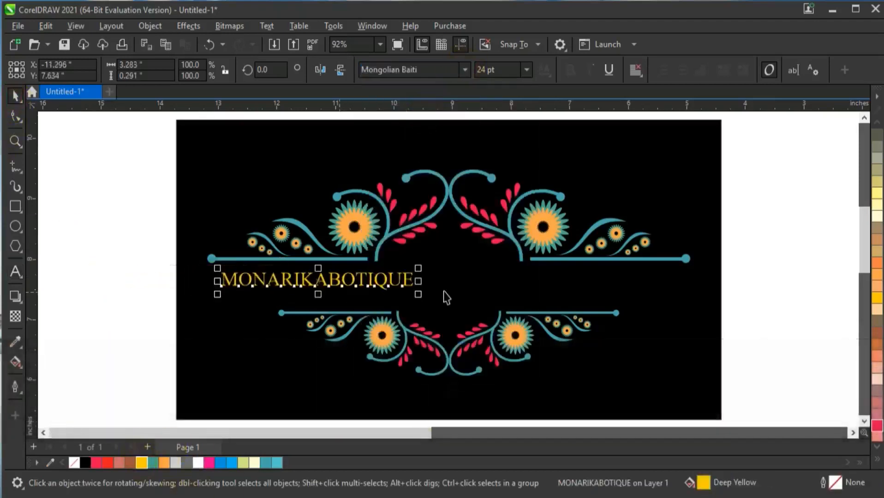
pyautogui.moveTo(420, 296); pyautogui.dragTo(671, 336)
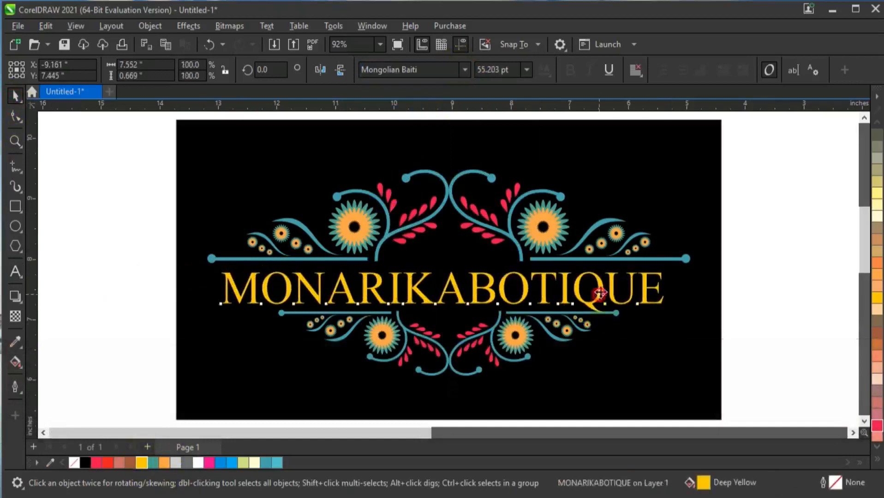
pyautogui.moveTo(600, 295); pyautogui.dragTo(601, 293)
pyautogui.keyDown('shift'); pyautogui.click(462, 343); pyautogui.keyUp('shift')
pyautogui.press('c')
pyautogui.click(118, 280)
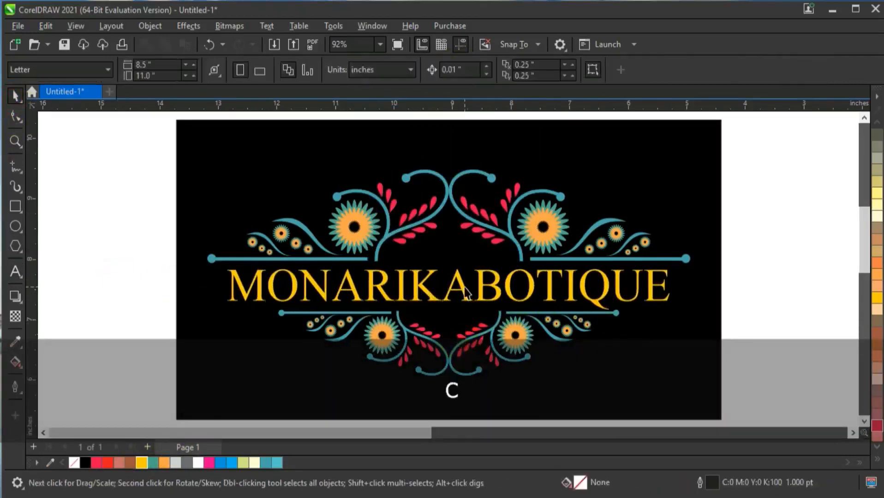
# Try Neon Red on the text, and settle on White as its fill
pyautogui.click(468, 289)
pyautogui.click(97, 462)
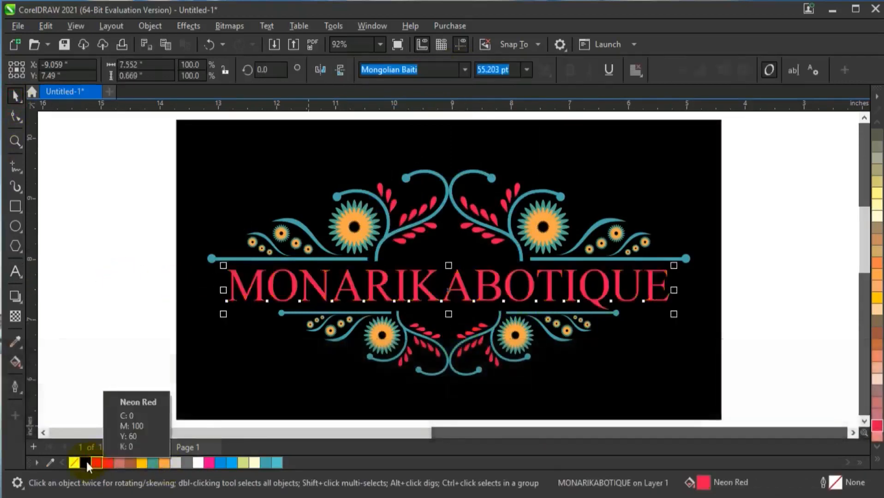
pyautogui.click(191, 464)
pyautogui.click(196, 465)
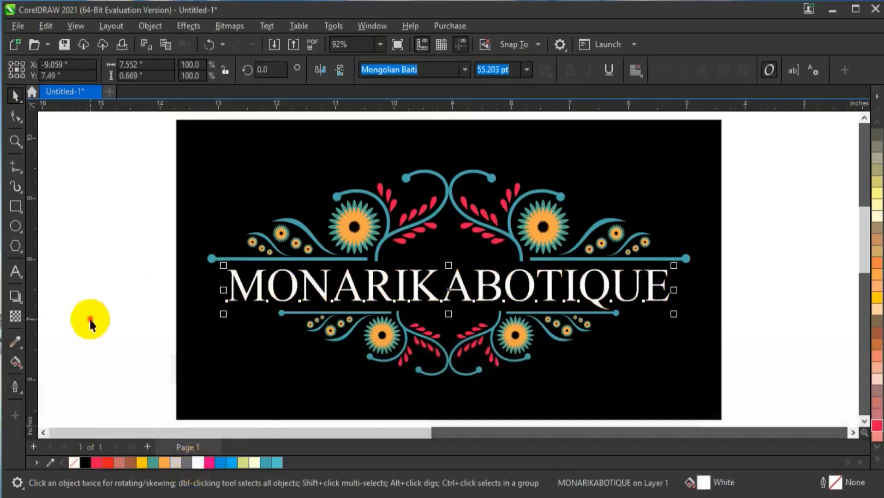
# Scale the text down about its centre to about 7.28 inches wide
pyautogui.moveTo(674, 314); pyautogui.dragTo(665, 316)
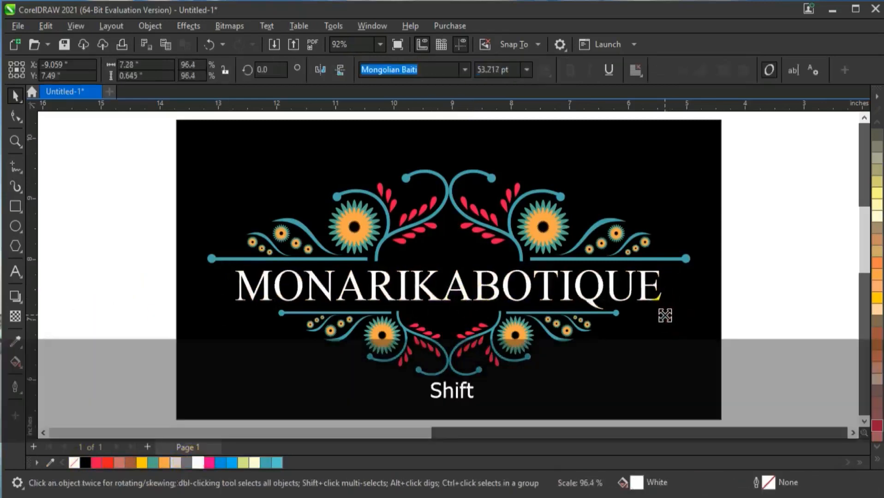
pyautogui.click(679, 315)
pyautogui.hotkey('shift', 'F2')
pyautogui.click(774, 284)
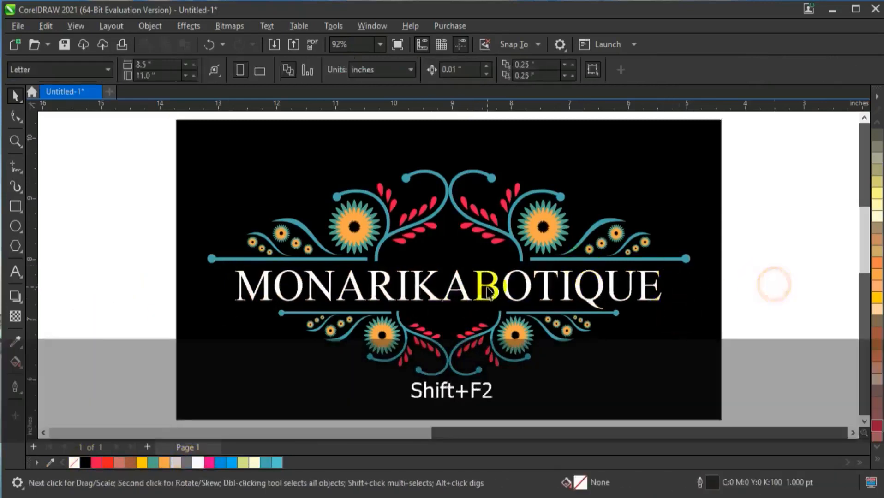
# Draw a narrow upright ellipse about 0.18 by 2.66 inches beside the black background and fill it red
pyautogui.click(16, 228)
pyautogui.moveTo(64, 151); pyautogui.dragTo(74, 311)
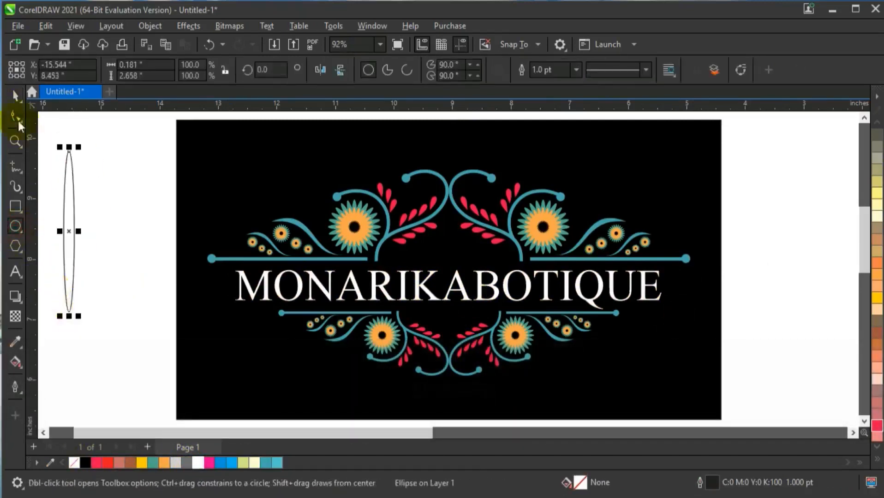
pyautogui.click(16, 96)
pyautogui.click(46, 433)
pyautogui.click(107, 463)
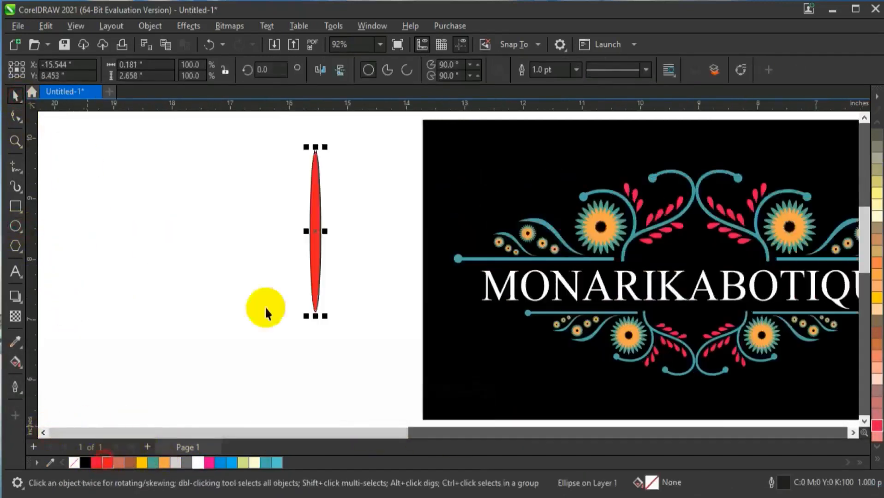
# Repeat rotated copies of the red ellipse about its centre into a full burst and weld them into one shape
pyautogui.click(314, 203)
pyautogui.moveTo(327, 143); pyautogui.dragTo(347, 162)
pyautogui.hotkey('ctrl', 'r')
pyautogui.hotkey('ctrl', 'r')
pyautogui.hotkey('ctrl', 'r')
pyautogui.hotkey('ctrl', 'r')
pyautogui.hotkey('ctrl', 'r')
pyautogui.hotkey('ctrl', 'r')
pyautogui.hotkey('ctrl', 'r')
pyautogui.hotkey('ctrl', 'r')
pyautogui.hotkey('ctrl', 'r')
pyautogui.hotkey('ctrl', 'r')
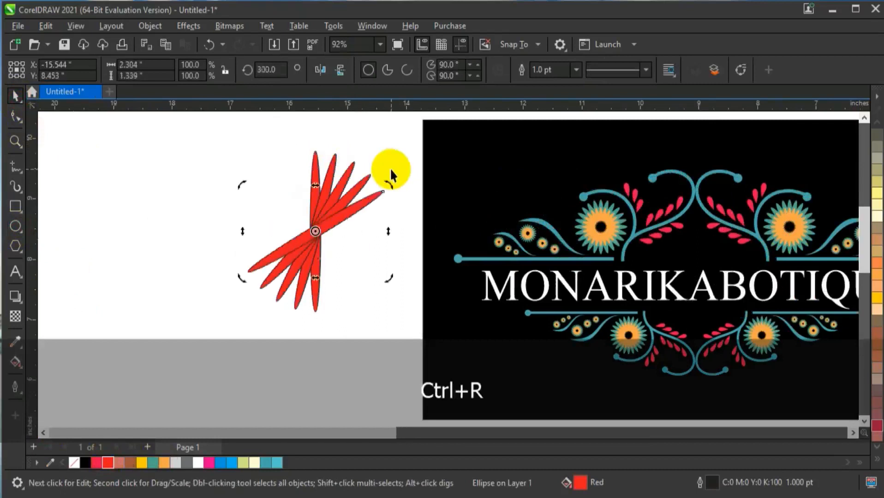
pyautogui.moveTo(206, 138); pyautogui.dragTo(401, 352)
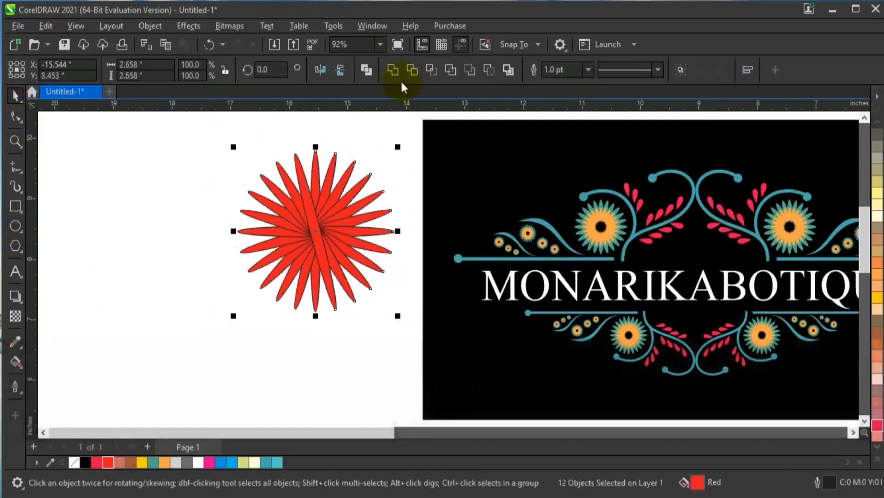
pyautogui.click(393, 70)
# Trim a horizontal band from the burst's middle with a centred rectangle about 3.62 by 0.55 inches, and delete the rectangle
pyautogui.click(14, 208)
pyautogui.moveTo(209, 201)
pyautogui.mouseDown()
pyautogui.moveTo(375, 257)
pyautogui.moveTo(421, 235)
pyautogui.mouseUp()
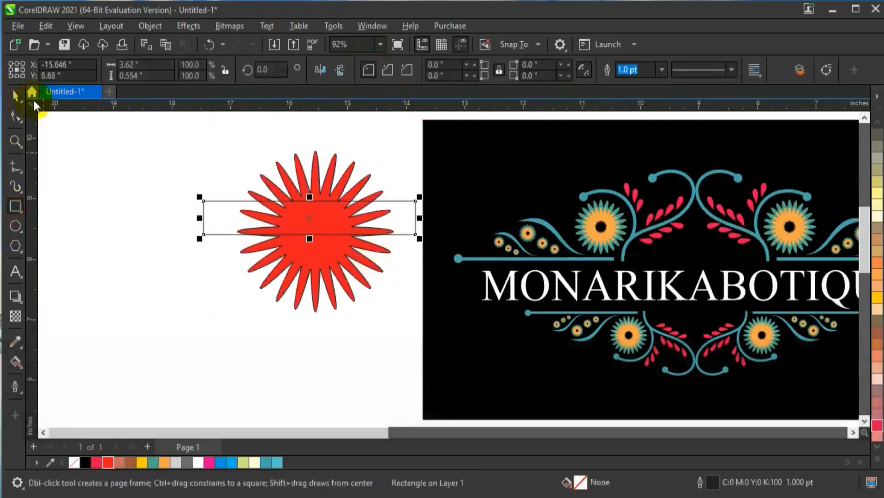
pyautogui.click(15, 95)
pyautogui.keyDown('shift'); pyautogui.click(337, 257); pyautogui.keyUp('shift')
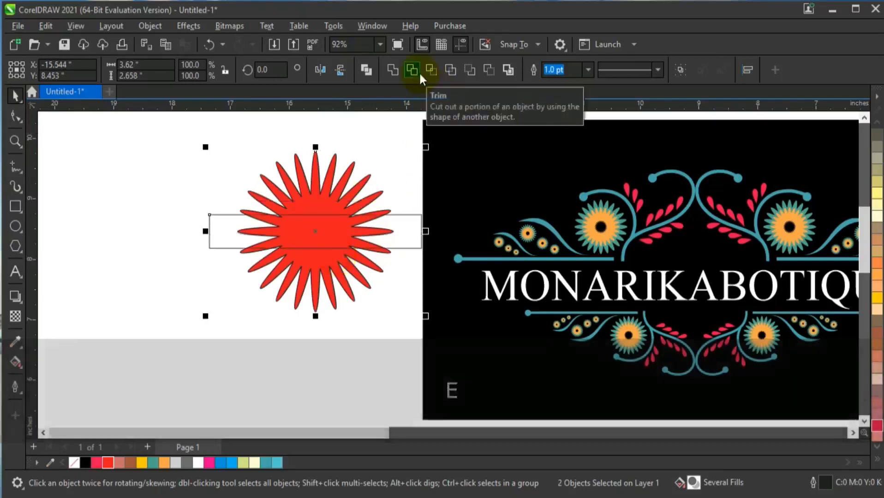
pyautogui.click(412, 69)
pyautogui.click(184, 166)
pyautogui.click(233, 221)
pyautogui.press('Delete')
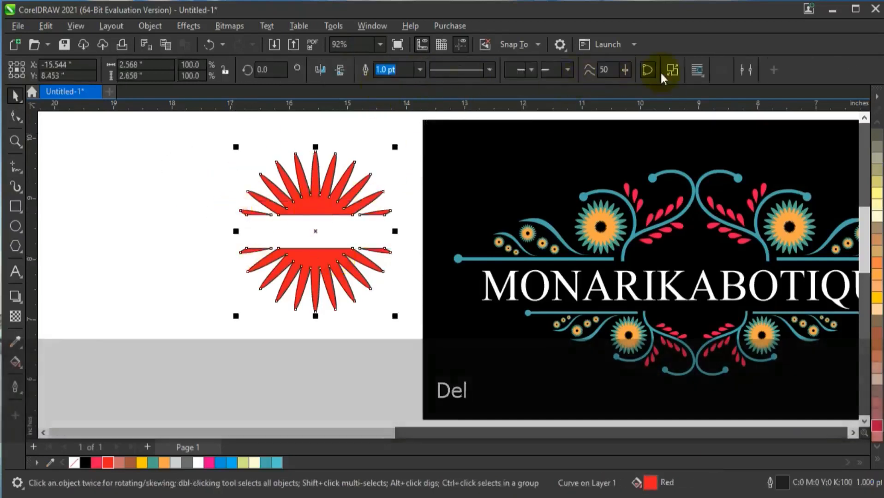
# Break the trimmed burst apart and weld the three upper pieces into one shape
pyautogui.click(672, 70)
pyautogui.moveTo(192, 142); pyautogui.dragTo(399, 221)
pyautogui.click(393, 70)
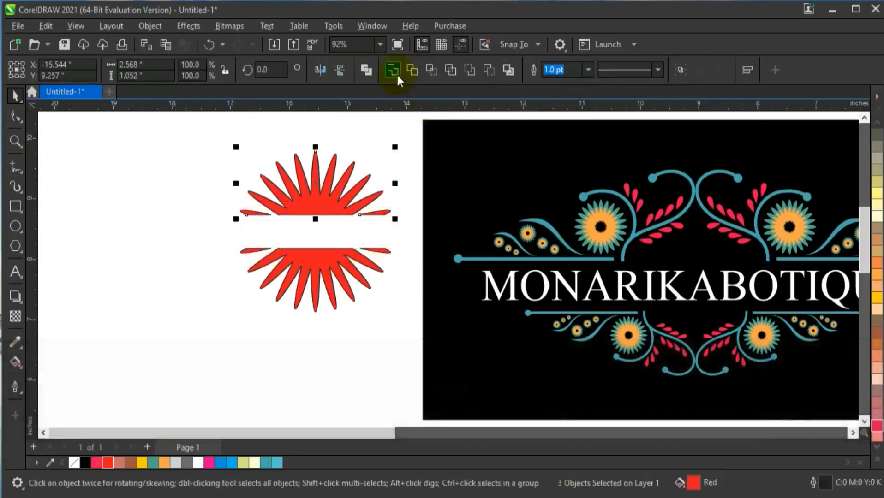
# Place the upper half-burst centred above the text at about 1.36 inches wide, filled Light Orange without an outline
pyautogui.moveTo(326, 213); pyautogui.dragTo(706, 251)
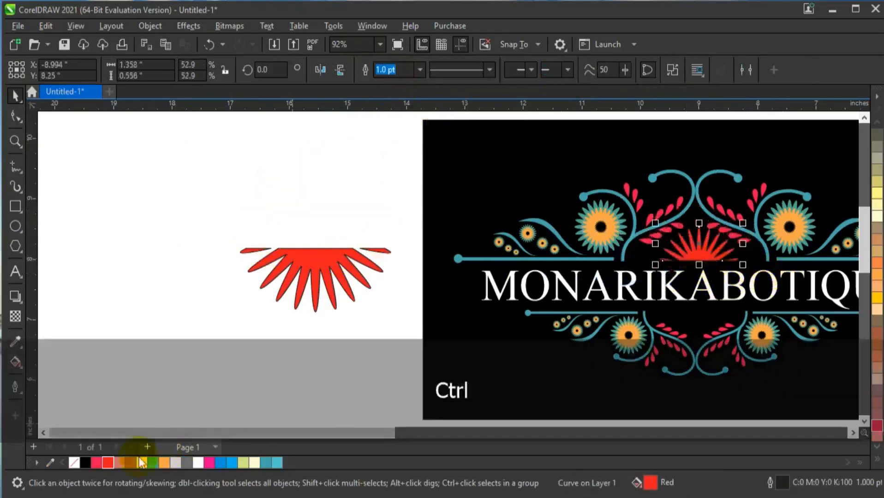
pyautogui.click(164, 463)
pyautogui.keyDown('shift'); pyautogui.click(724, 326); pyautogui.keyUp('shift')
pyautogui.hotkey('shift', 'F2')
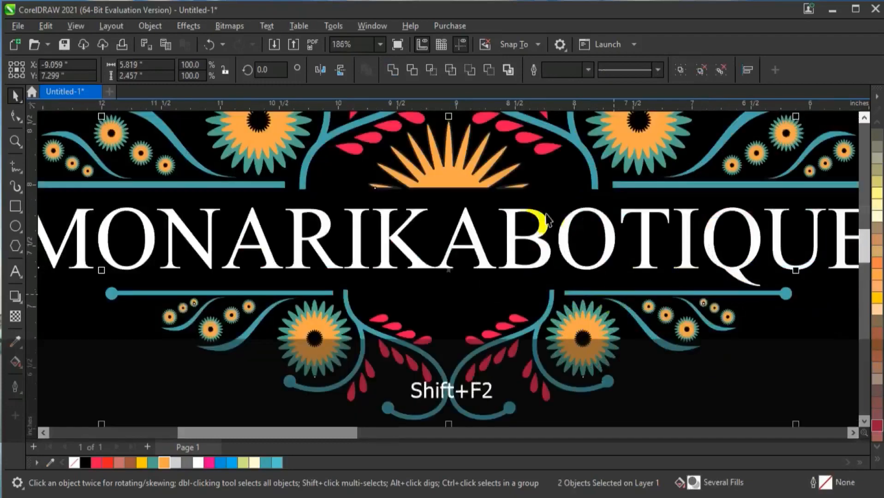
# Move the orange half-burst slightly down so it sits just above the text
pyautogui.hotkey('ctrl', 'z')
pyautogui.keyDown('ctrl'); pyautogui.click(477, 210); pyautogui.keyUp('ctrl')
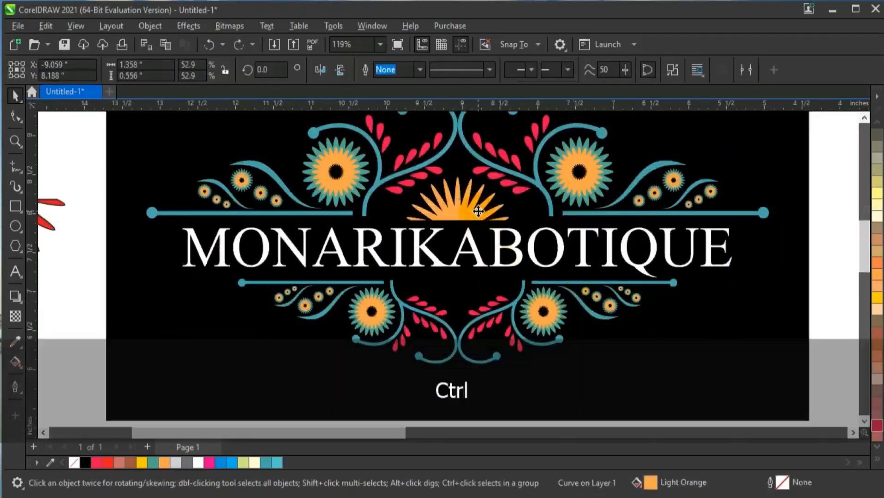
pyautogui.click(501, 301)
pyautogui.press('F3')
pyautogui.press('F3')
pyautogui.click(688, 289)
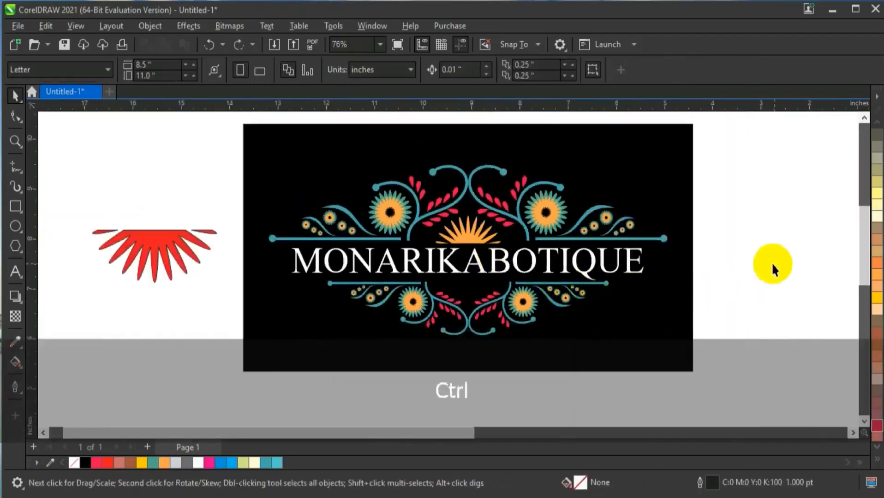
# Recolour the half-burst above the text light blue and delete the leftover red half-burst
pyautogui.click(471, 236)
pyautogui.click(685, 368)
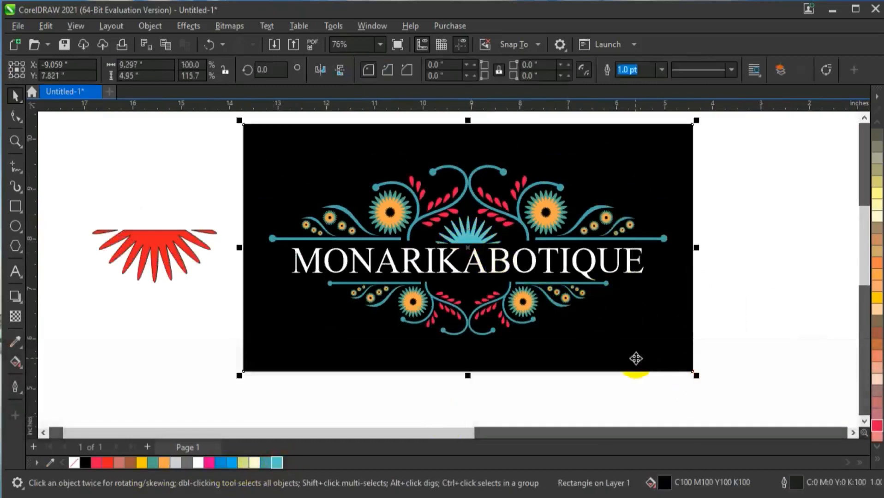
pyautogui.scroll(-1, 635, 357)
pyautogui.press('Escape')
pyautogui.click(277, 289)
pyautogui.press('Delete')
# Enlarge the black background rectangle proportionally about its centre to leave wider margins around the logo
pyautogui.click(660, 340)
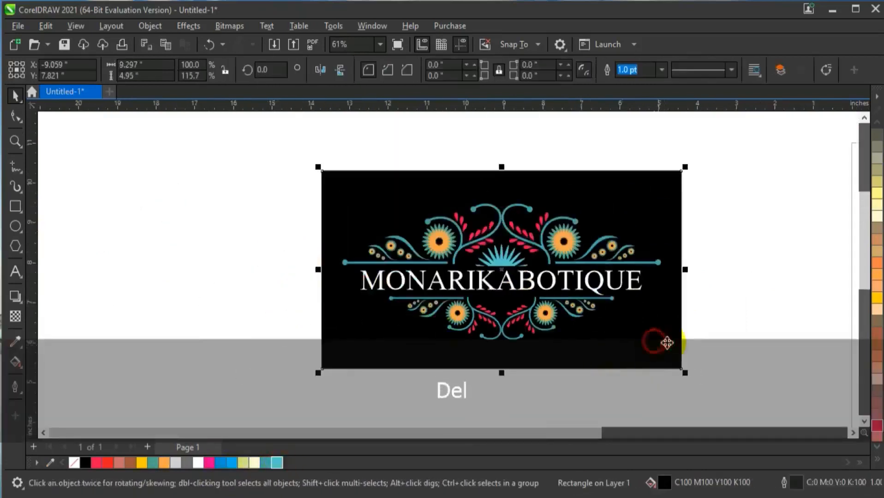
pyautogui.moveTo(685, 169); pyautogui.dragTo(762, 220)
pyautogui.click(769, 217)
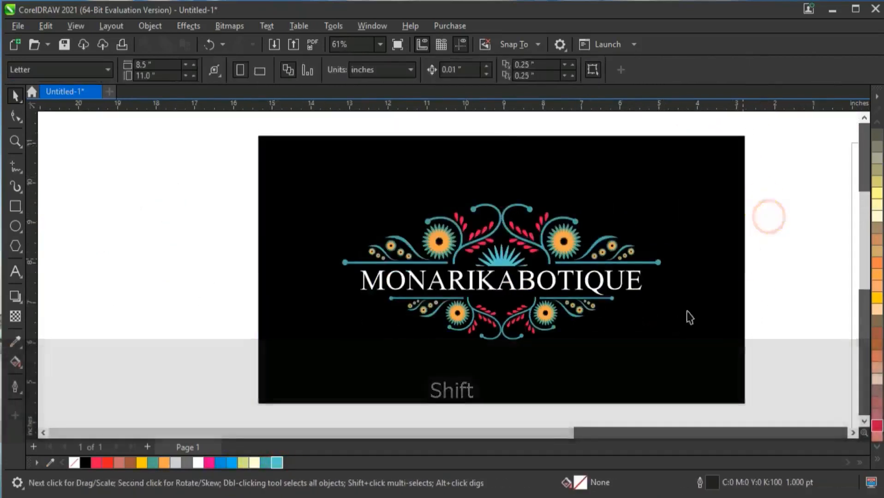
# Check the finished logo on its black background in a full-screen preview
pyautogui.click(686, 314)
pyautogui.hotkey('shift', 'F2')
pyautogui.press('F9')
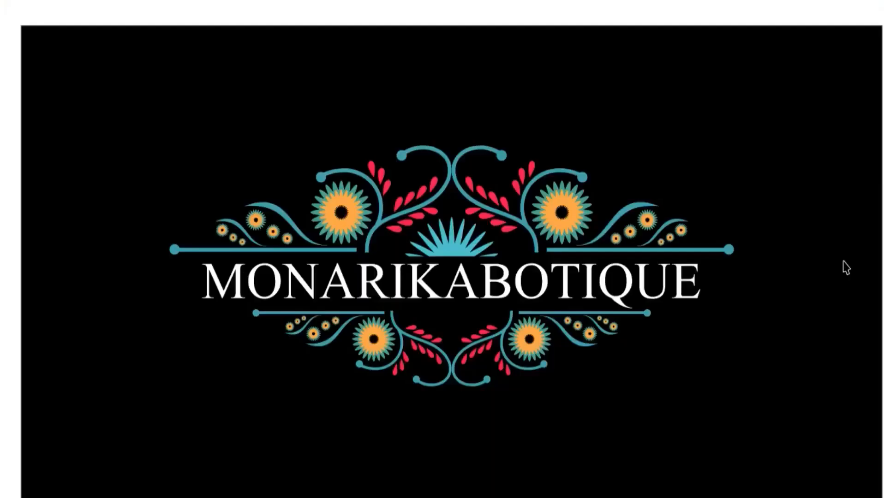